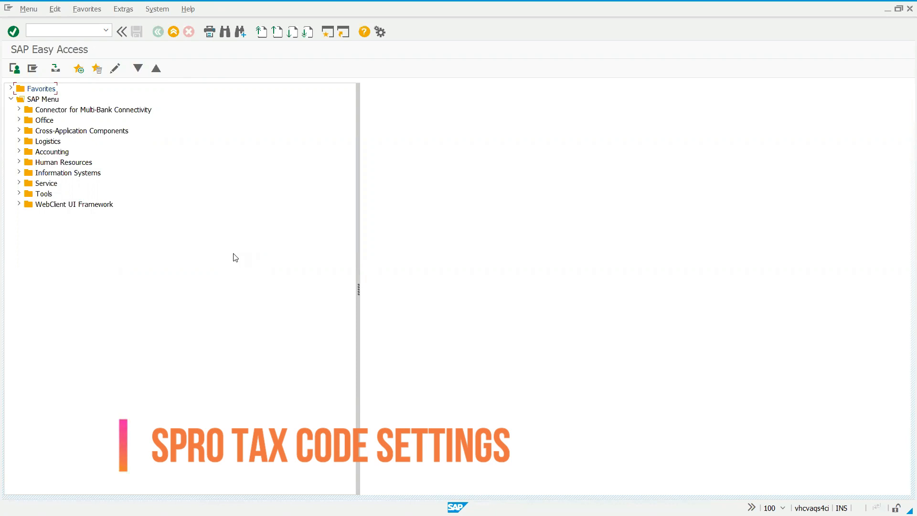
- Run transaction spro and display the SAP Reference IMG
left_click(89, 32)
type("spro")
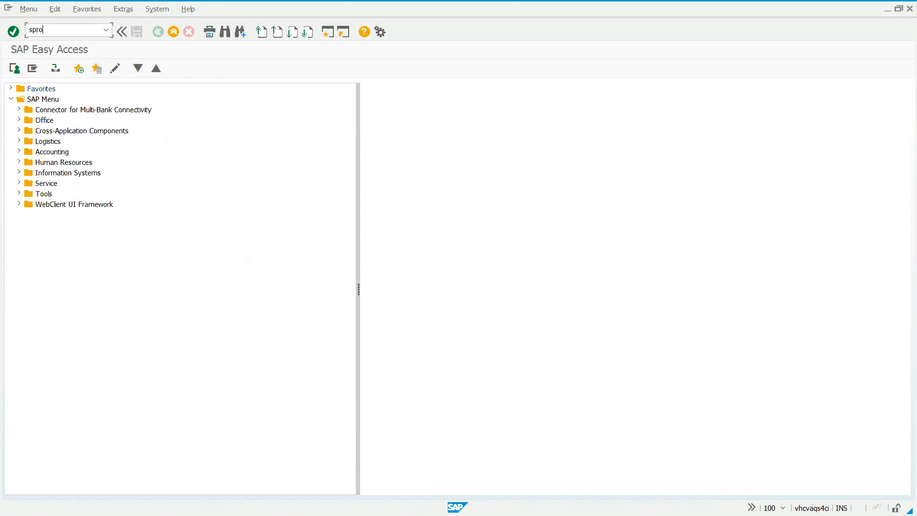
key("Return")
key("F5")
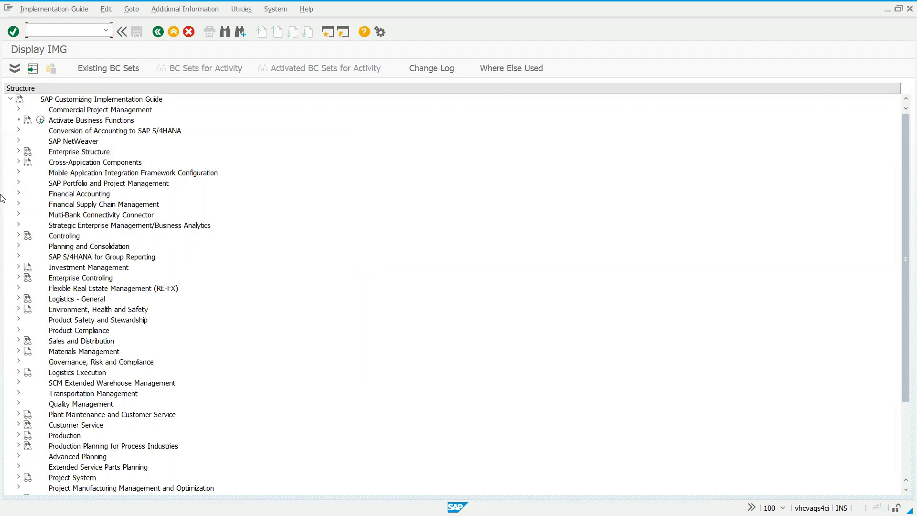
- Expand Financial Accounting, Financial Accounting Global Settings, Tax on Sales/Purchases and Basic Settings in the implementation guide
left_click(19, 194)
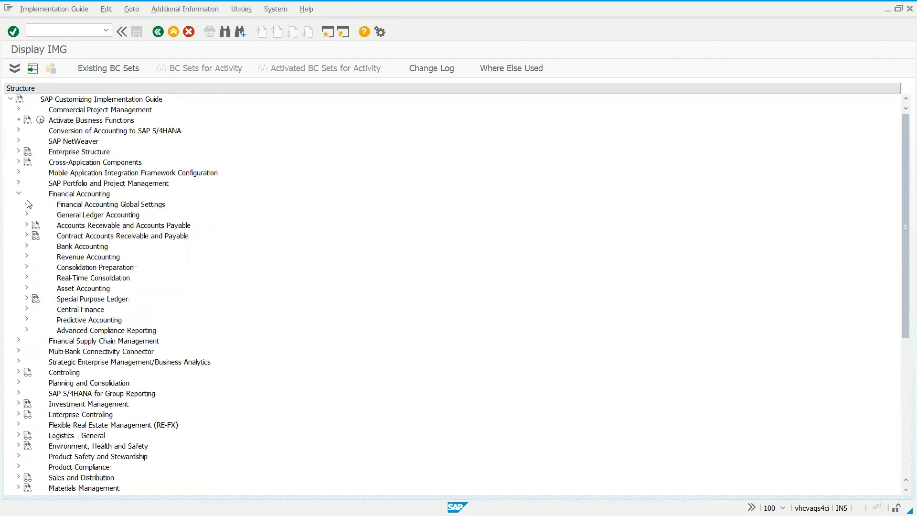
left_click(27, 204)
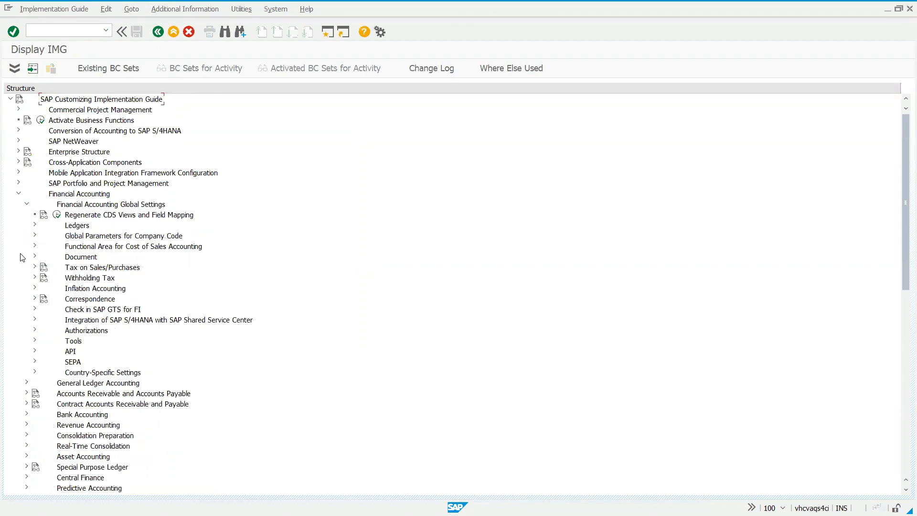
left_click(33, 267)
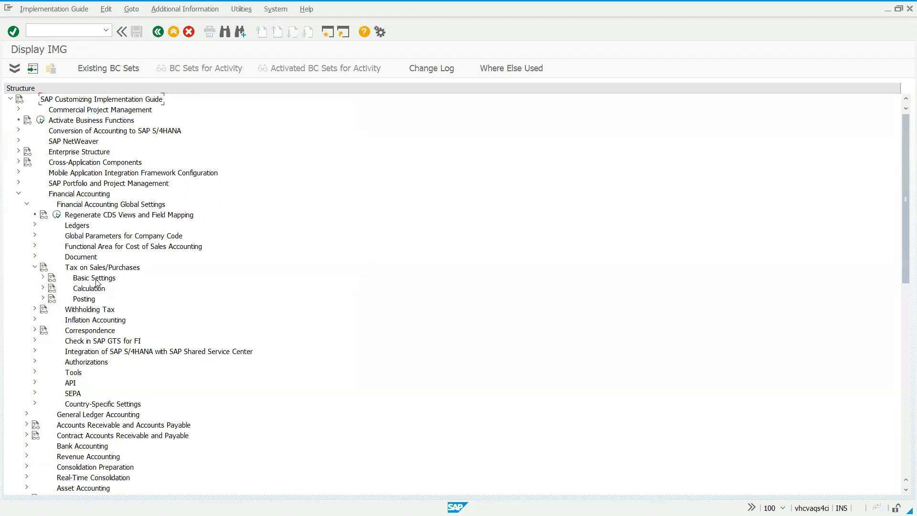
left_click(43, 278)
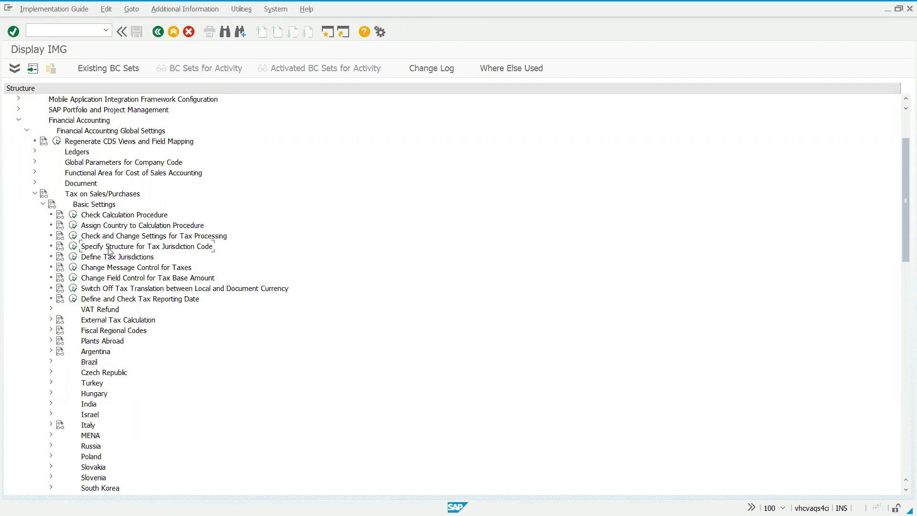
- Open Specify Structure for Tax Jurisdiction Code, examine the four length fields of schema TAXUSJ, and return to the guide
left_click(73, 246)
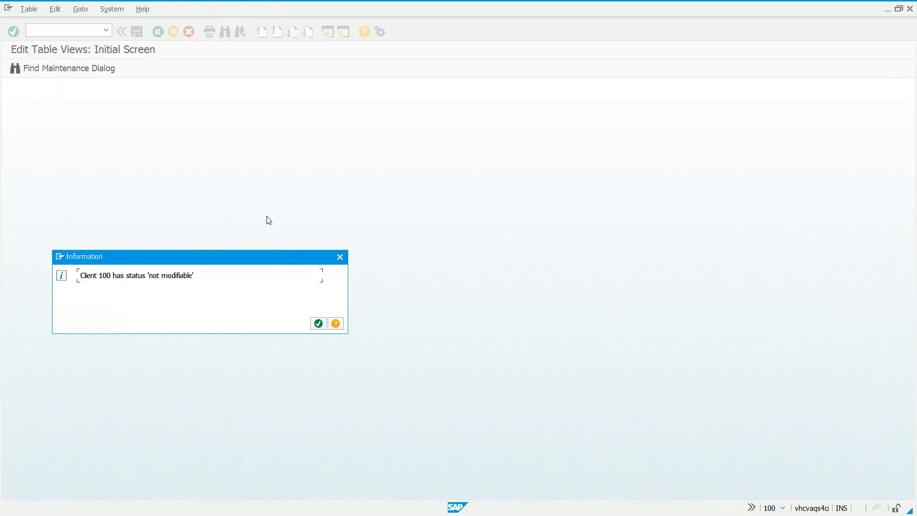
key("Return")
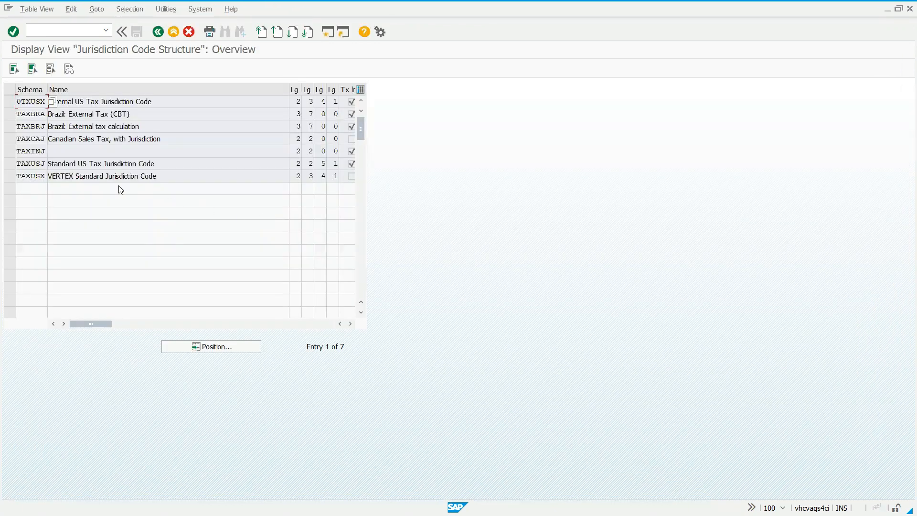
left_click(10, 164)
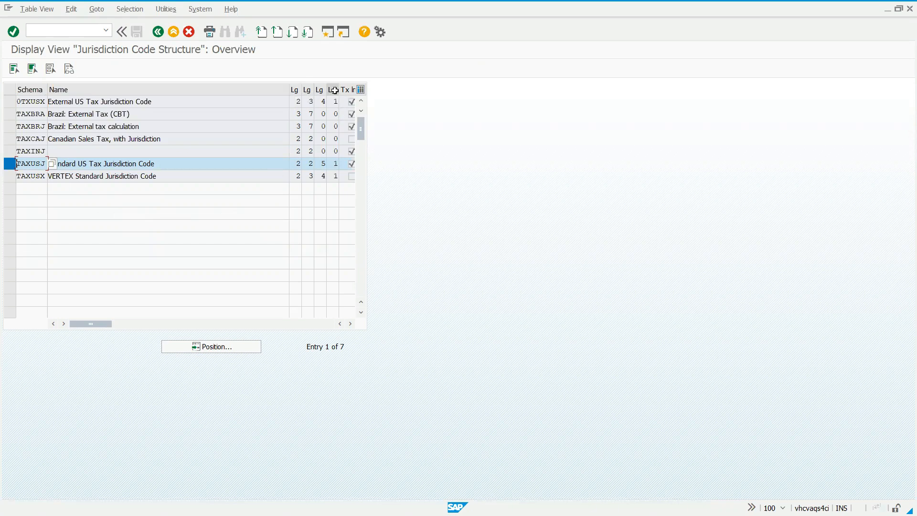
left_click(297, 164)
left_click(310, 165)
left_click(324, 164)
left_click(334, 163)
left_click(158, 32)
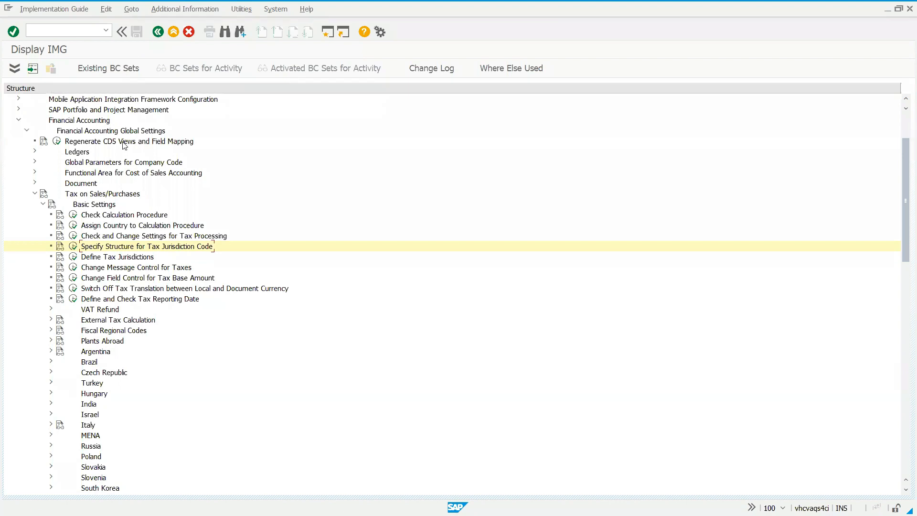
- Open Define Tax Jurisdictions in display mode for costing sheet TAXUSJ
left_click(73, 257)
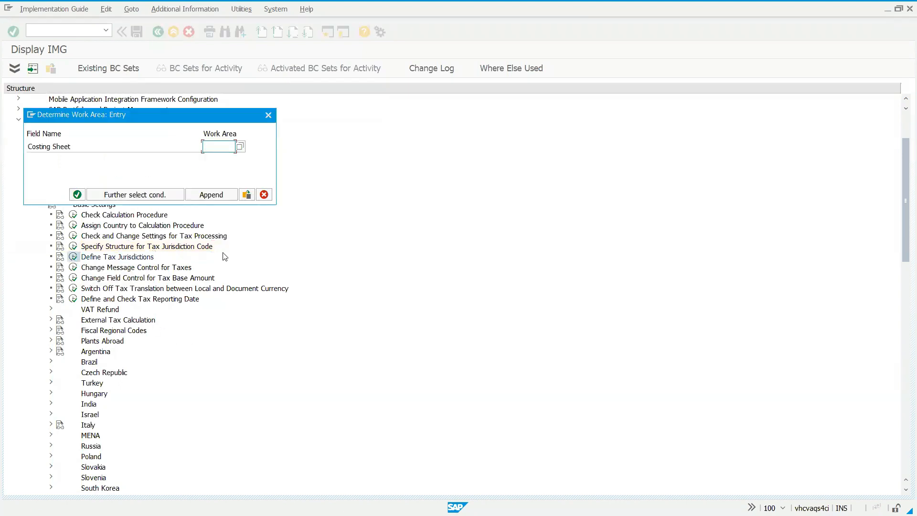
key("space")
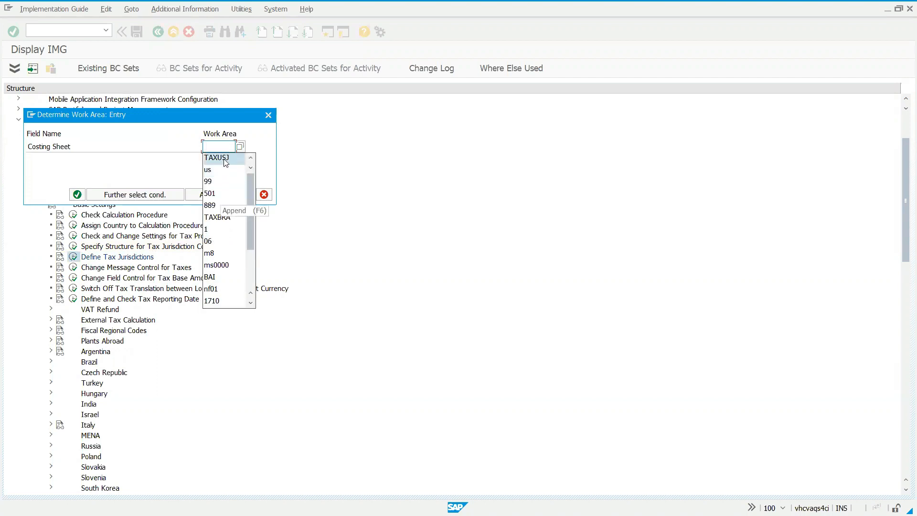
left_click(225, 159)
left_click(77, 194)
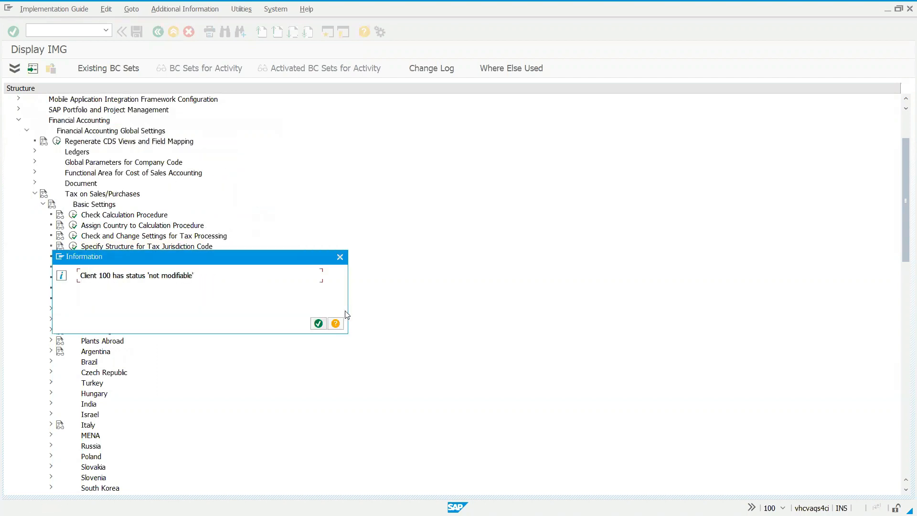
left_click(319, 323)
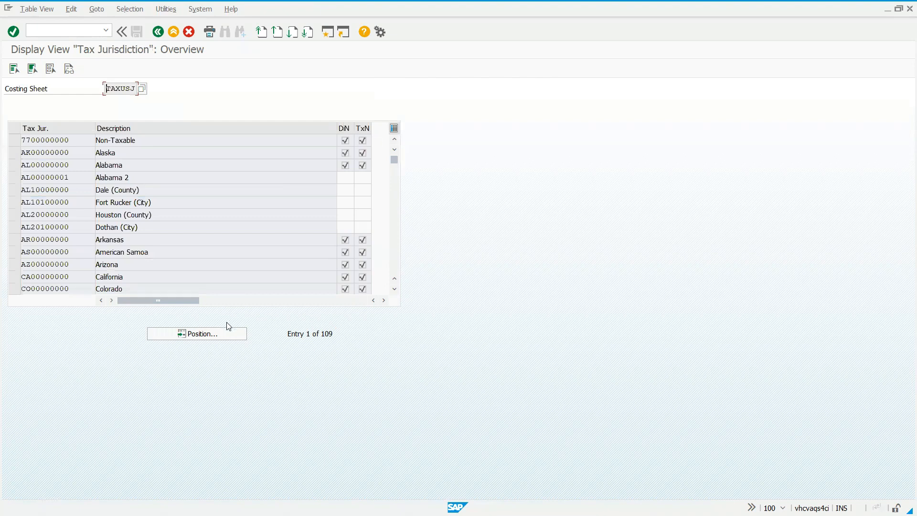
- Position the tax jurisdiction list at the entries starting with R and select the Rhode Island, Kent (County) and Warwick (City) rows
left_click(226, 334)
type("r")
key("Return")
left_click_drag(12, 144, 13, 166)
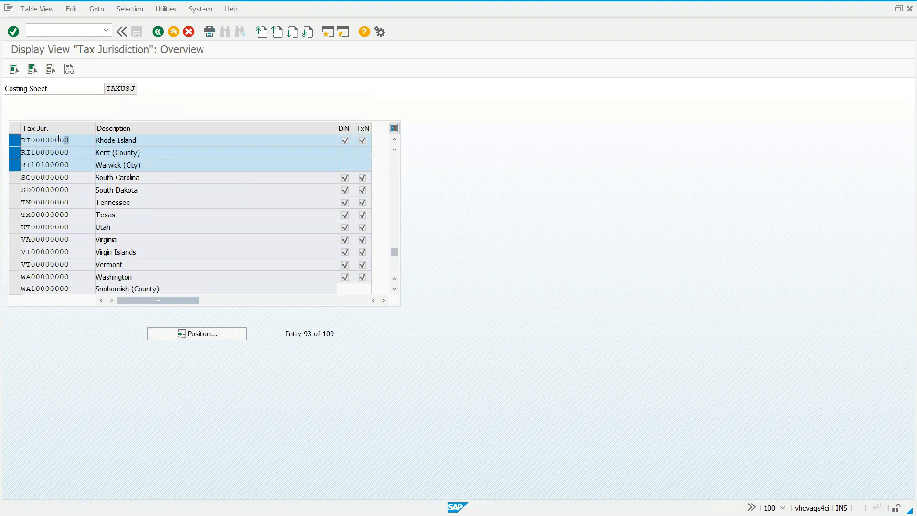
- Examine the state, county and city digits of the Rhode Island, Kent and Warwick jurisdiction codes, and return to the guide
left_click(25, 138)
left_click_drag(31, 139, 18, 140)
left_click(18, 140)
left_click_drag(30, 140, 71, 140)
left_click(72, 140)
mouse_move(30, 152)
left_mouse_down()
mouse_move(16, 151)
mouse_move(40, 152)
left_mouse_up()
left_click(40, 152)
left_click_drag(41, 163, 63, 164)
left_click(64, 164)
left_click_drag(69, 163, 66, 163)
left_click(65, 164)
left_click(158, 32)
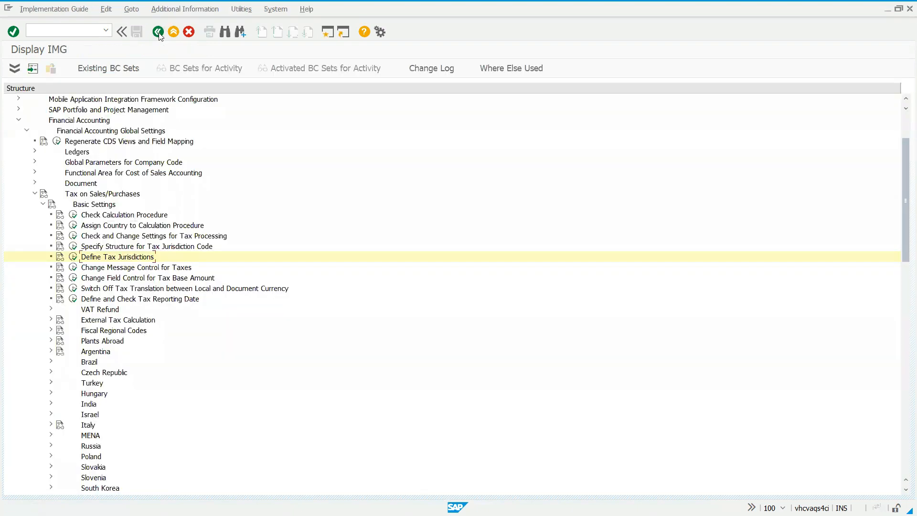
- Collapse Basic Settings, expand Posting, and open Define Tax Accounts in display mode
left_click(42, 185)
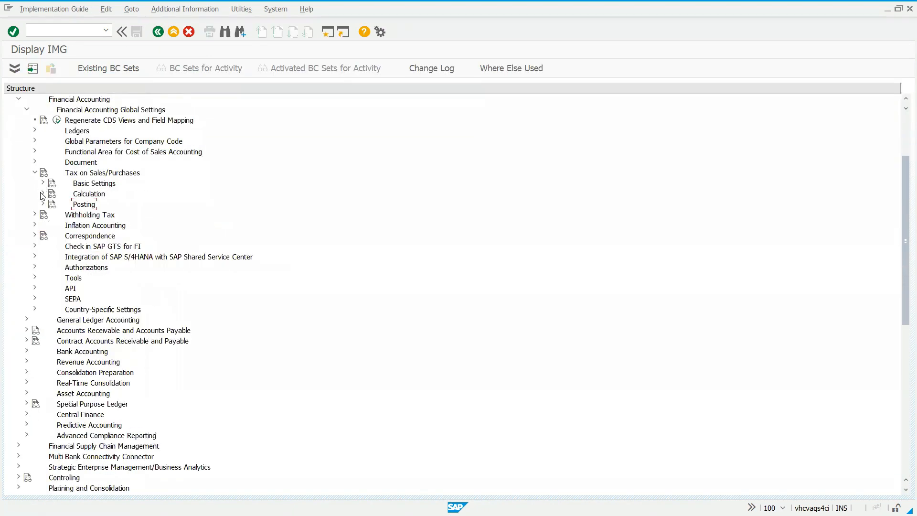
left_click(43, 204)
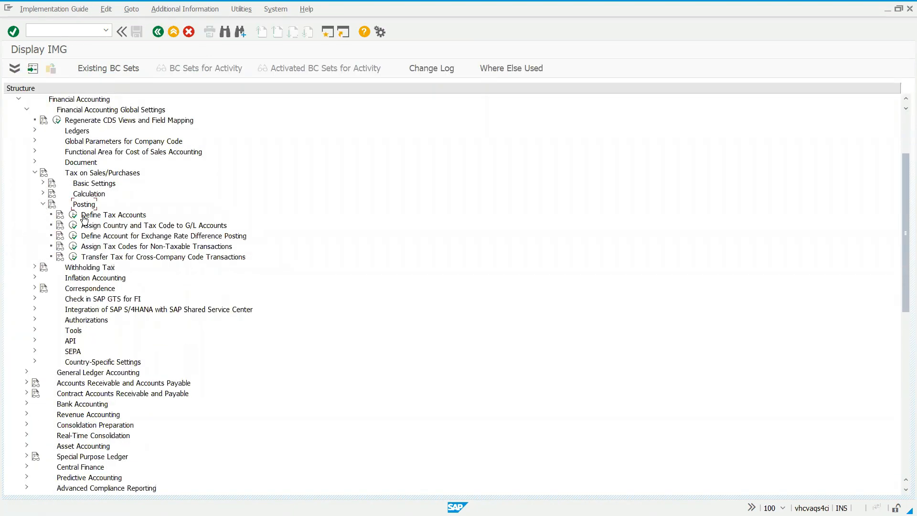
left_click(73, 214)
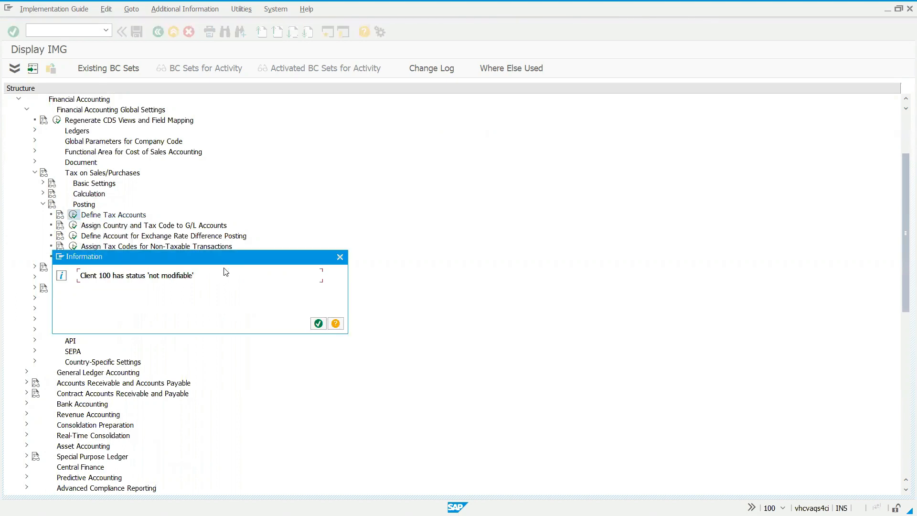
left_click(318, 323)
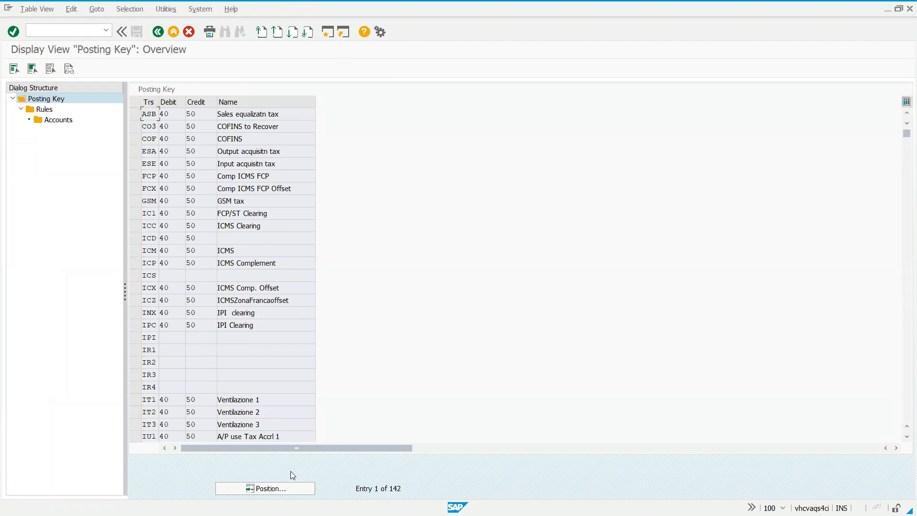
- Position the posting key list at the MW sales tax transactions and leave only MW1 selected
left_click(306, 487)
type("m")
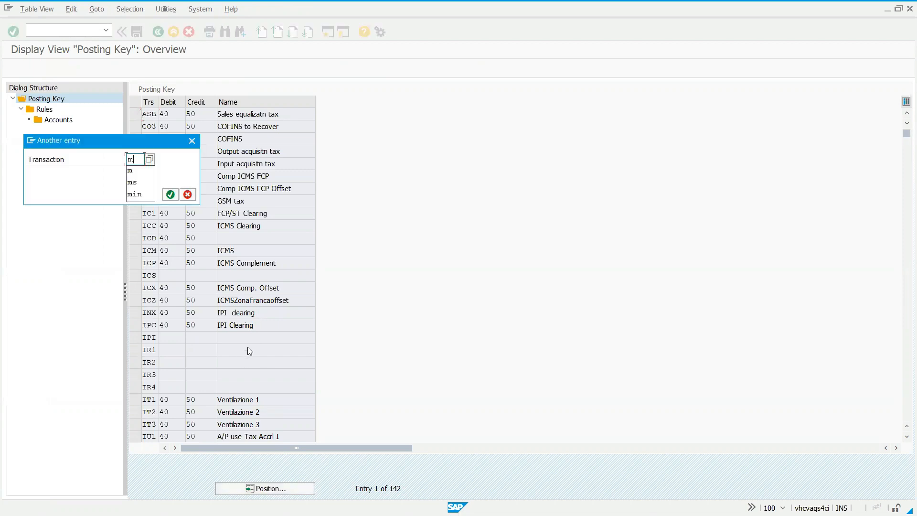
key("Return")
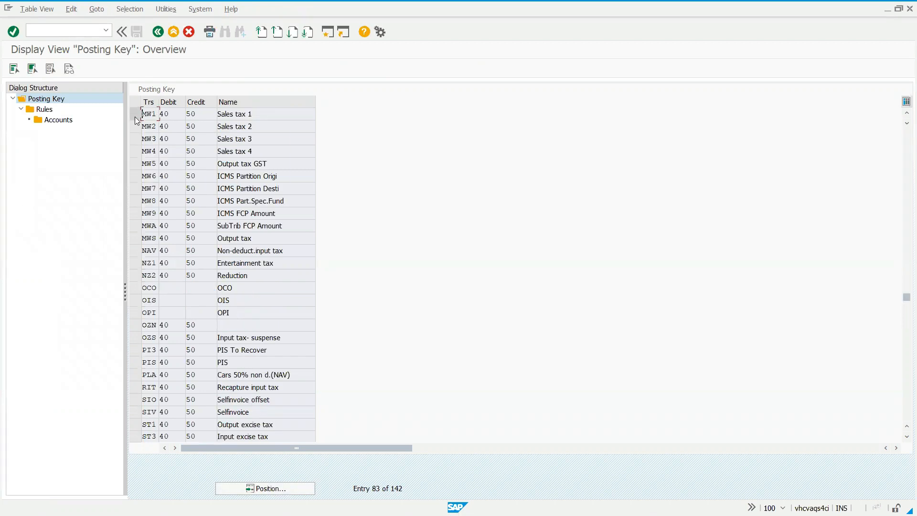
left_click_drag(134, 117, 135, 150)
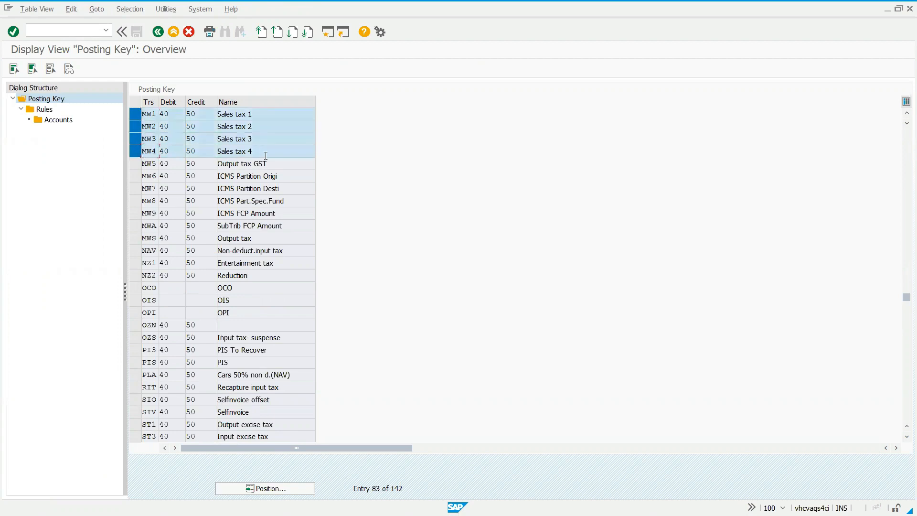
left_click(135, 151)
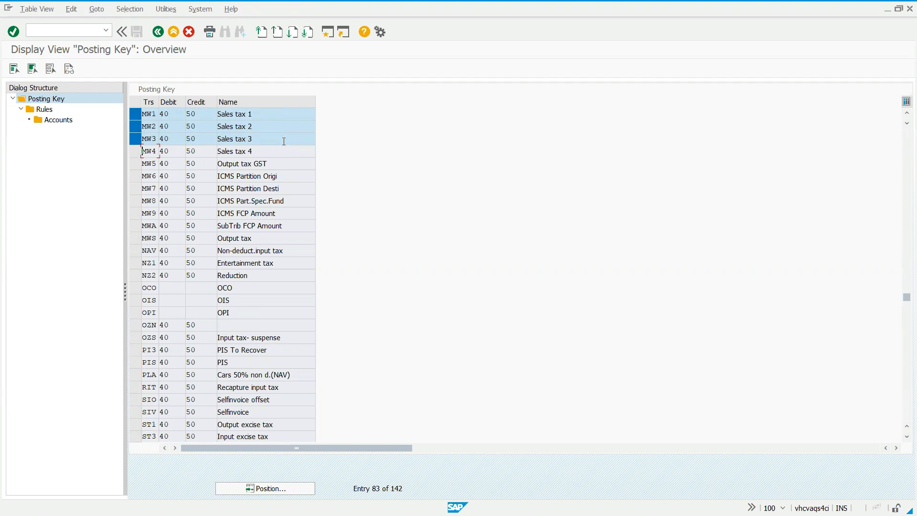
left_click(136, 139)
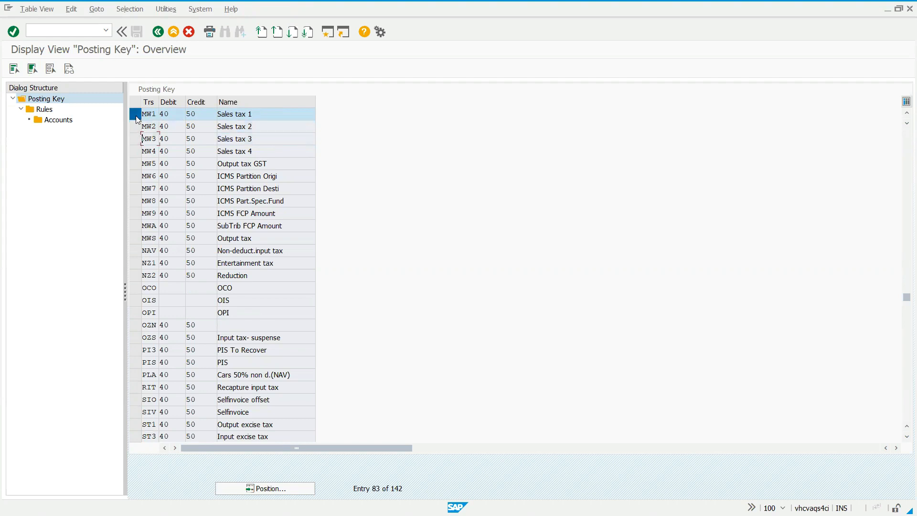
- Open the rules for MW1 and examine the G/L accounts assigned to tax codes for chart of accounts YCOA
double_click(39, 109)
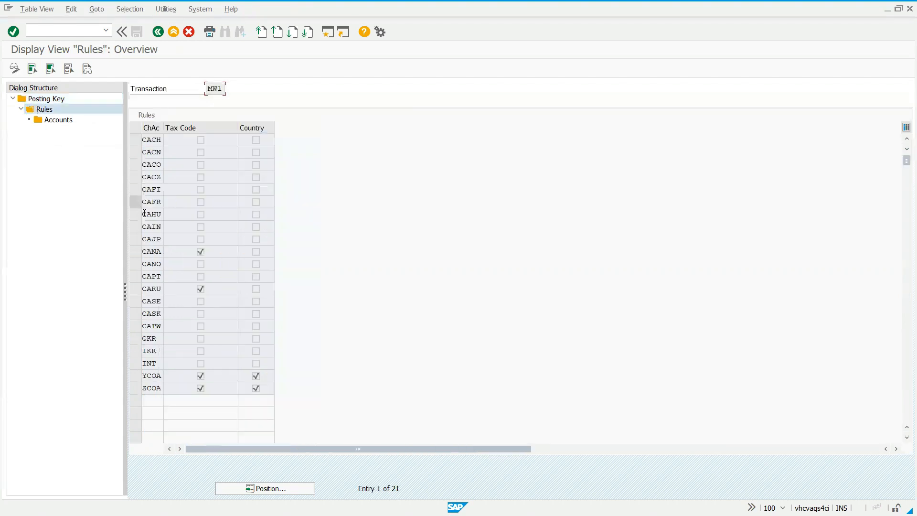
left_click(136, 375)
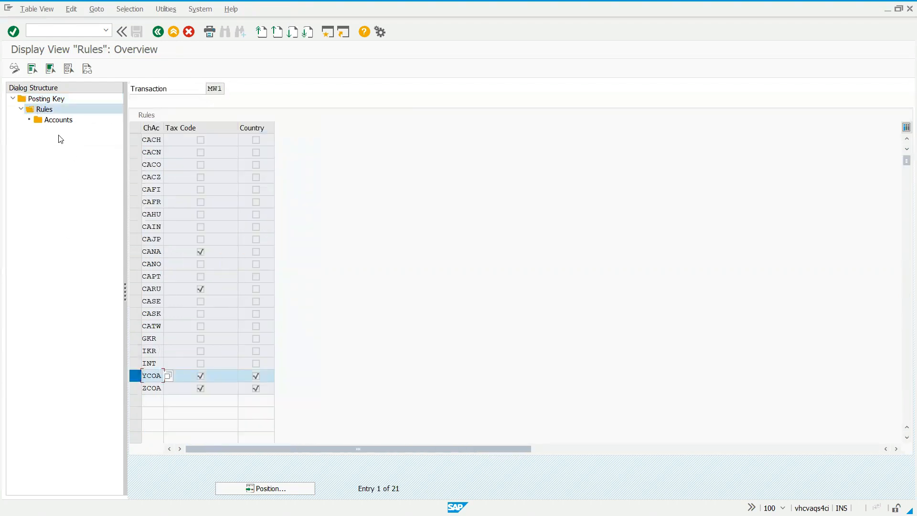
double_click(57, 121)
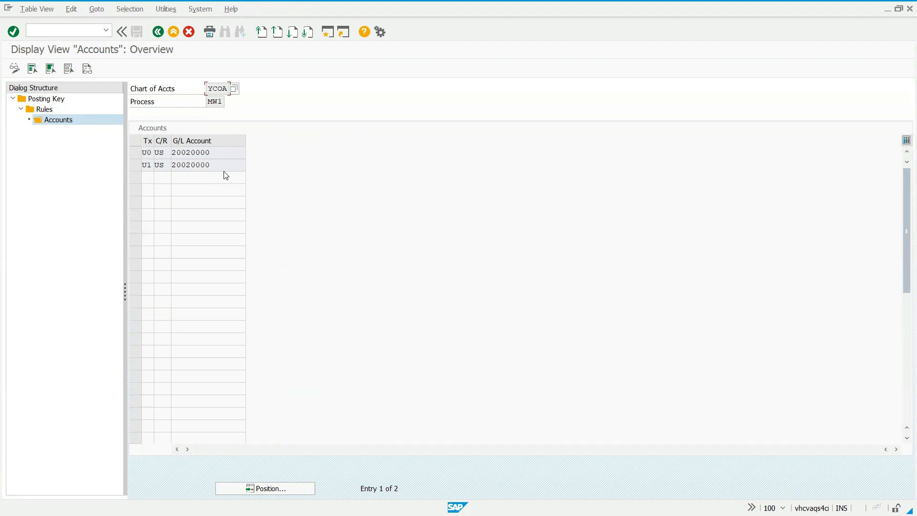
left_click_drag(211, 168, 142, 167)
left_click_drag(221, 101, 208, 102)
left_click(208, 102)
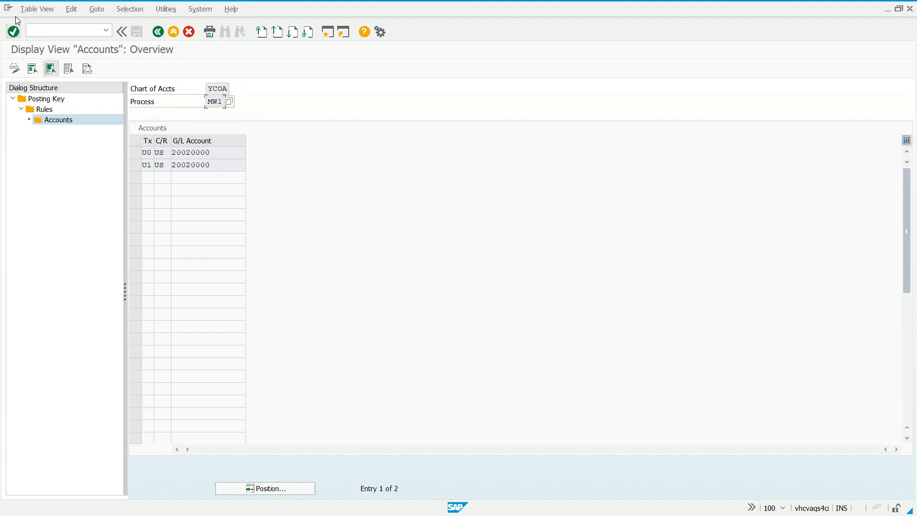
- Leave the accounts view and start the tax code maintenance transaction with /nftxp
left_click(45, 31)
type("/nfxtp")
key("BackSpace")
key("BackSpace")
key("BackSpace")
type("xp")
key("Return")
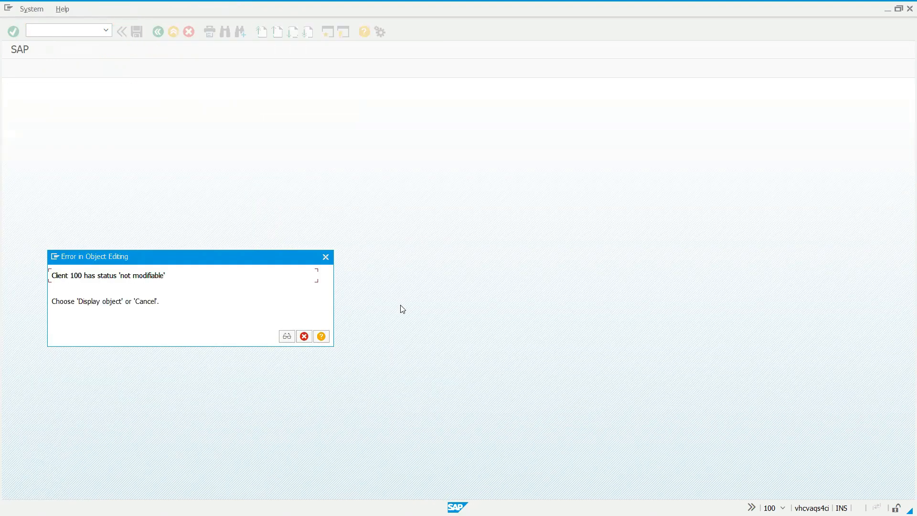
- Continue in display mode and choose country US for the tax code display
key("Return")
type("us")
key("Return")
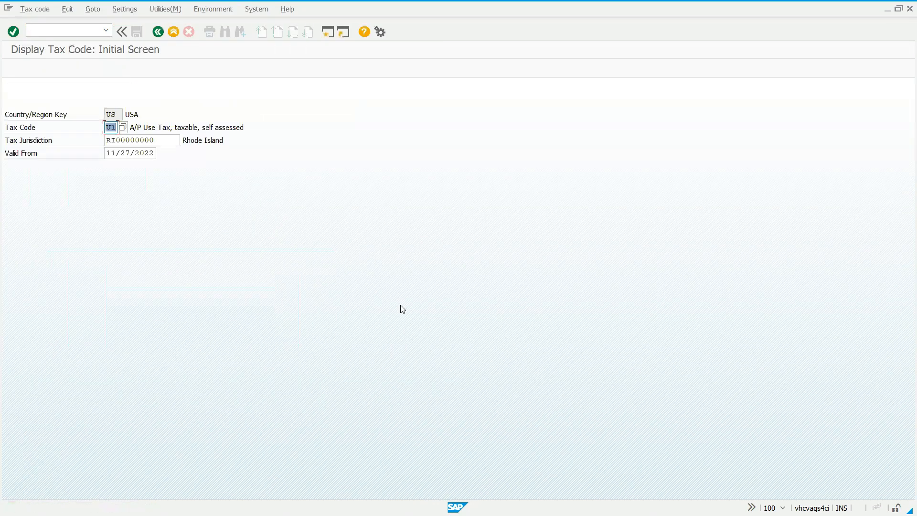
- Display tax code E1 for tax jurisdiction RI00000000, examine the A/P Sales Tax 1 Inv. rate, and return to the initial screen
type("e1")
left_click(118, 141)
mouse_move(118, 140)
left_mouse_down()
mouse_move(154, 141)
mouse_move(115, 140)
left_mouse_up()
left_click(153, 142)
left_click(115, 141)
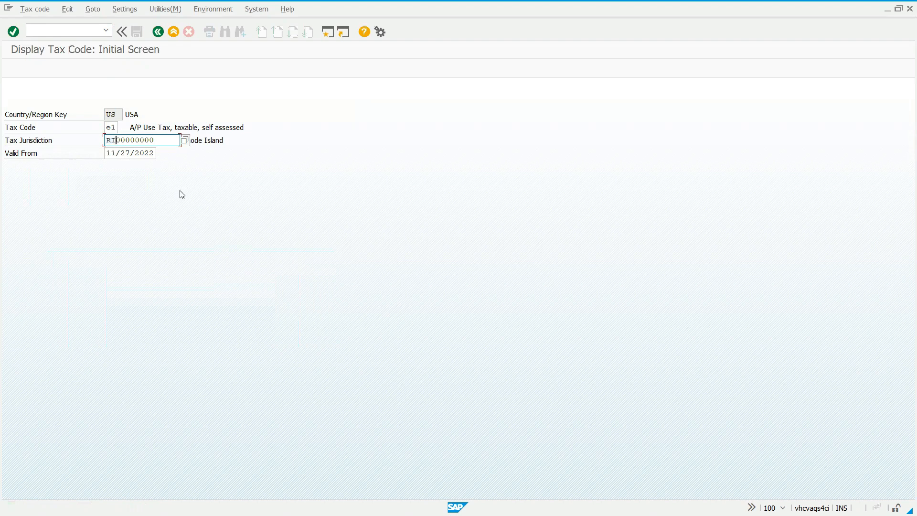
key("Return")
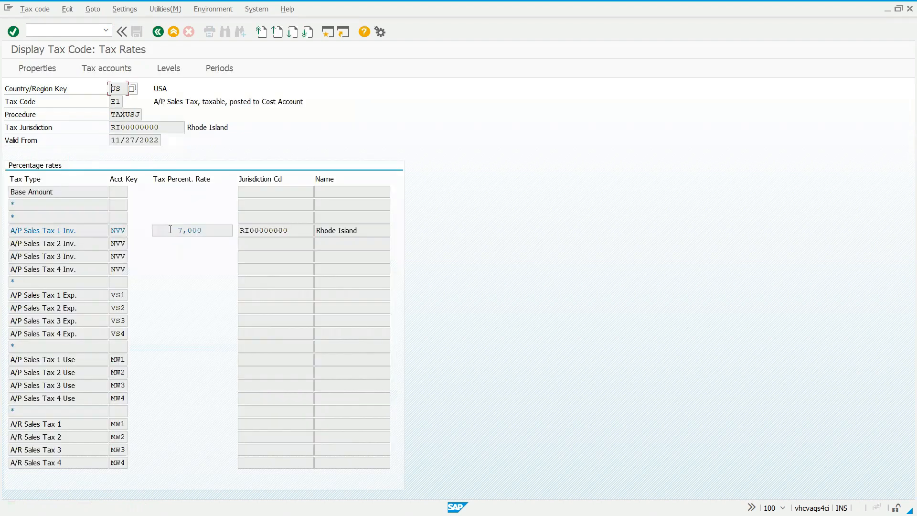
left_click_drag(202, 231, 173, 234)
left_click(172, 233)
left_click(159, 32)
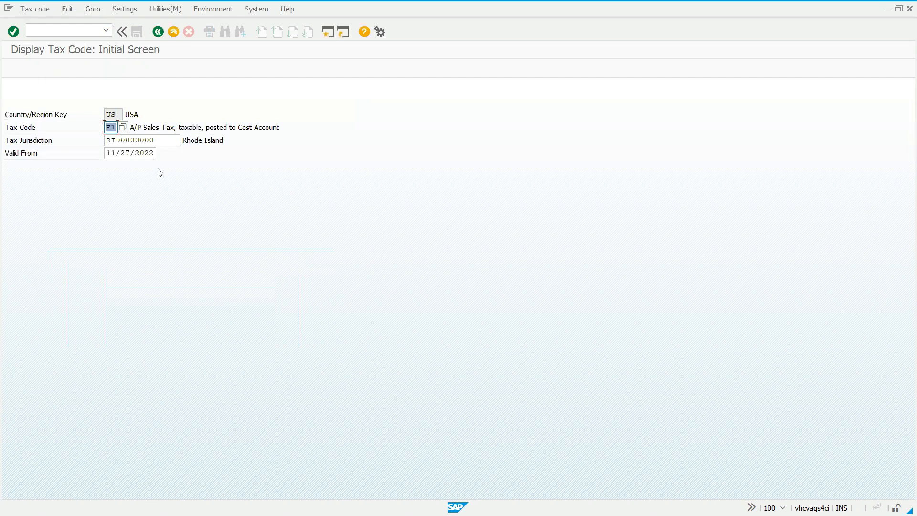
- Display the rates of tax code E1 for tax jurisdiction RI10000000
key("Tab")
key("Left")
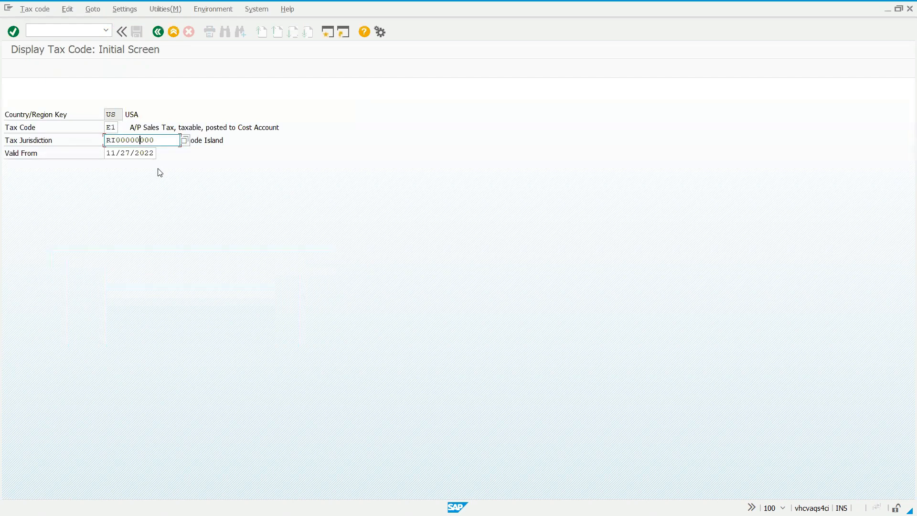
key("Left")
key("shift+Right")
key("shift+Right")
type("1")
key("Return")
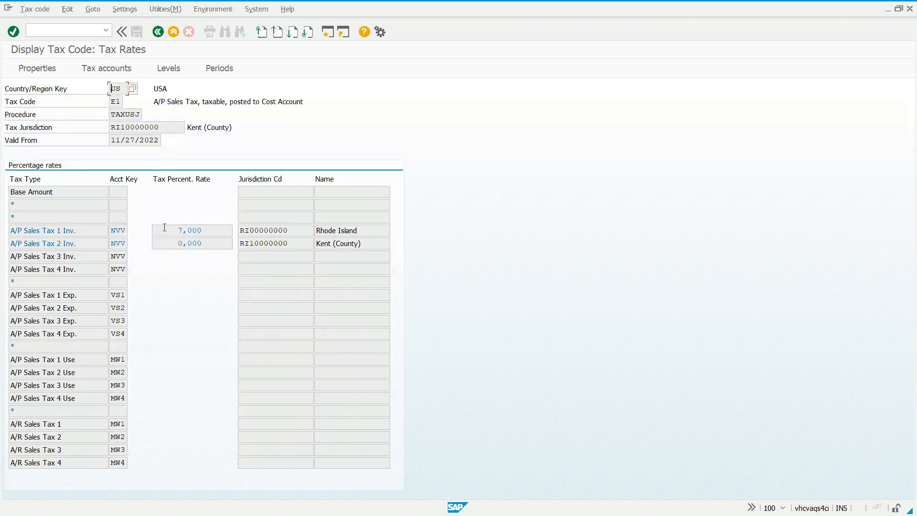
- Examine the account key, jurisdiction code and name of A/P Sales Tax 2 Inv., and return to the initial screen
left_click_drag(112, 243, 127, 246)
left_click(128, 247)
left_click_drag(301, 245, 244, 247)
left_click(242, 247)
left_click(372, 243)
left_click_drag(364, 244, 339, 243)
left_click(158, 31)
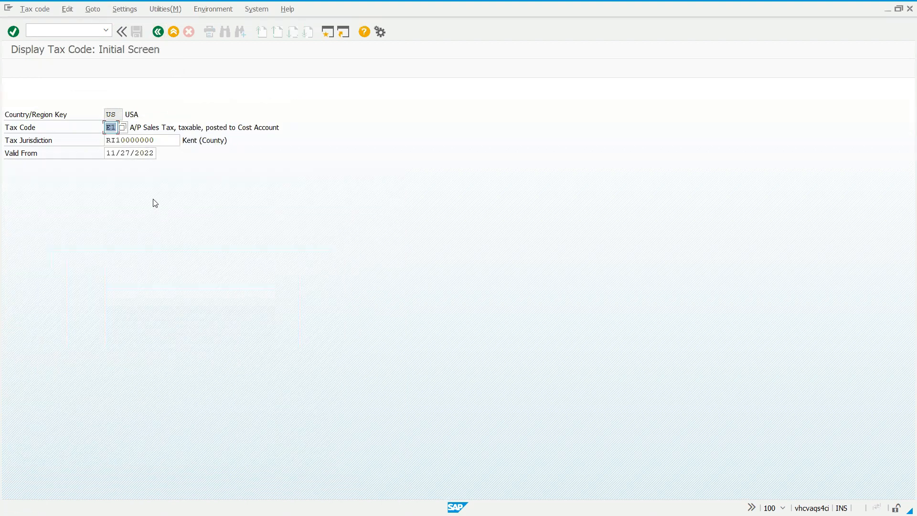
- Display tax code E1 for tax jurisdiction RI10100000, examine its rates by jurisdiction level, and return to the initial screen
left_click(132, 139)
key("shift+Left")
type("1")
key("Return")
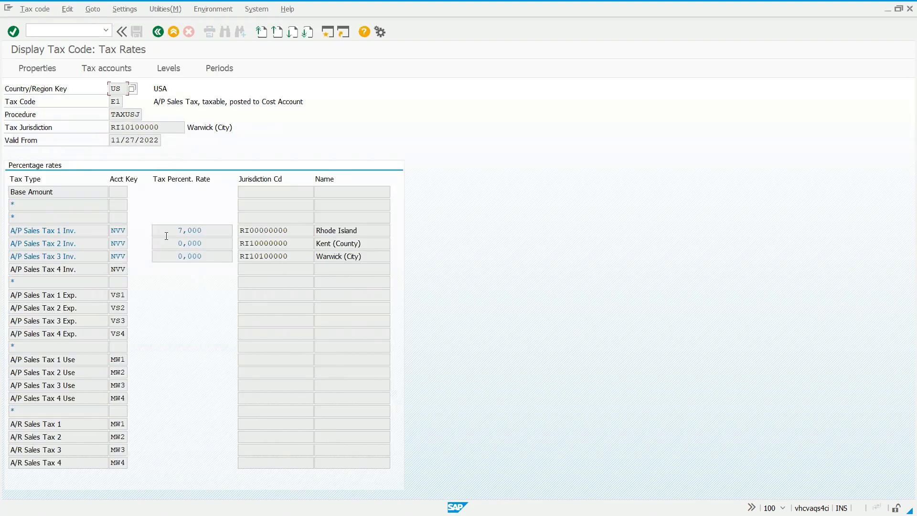
left_click(40, 10)
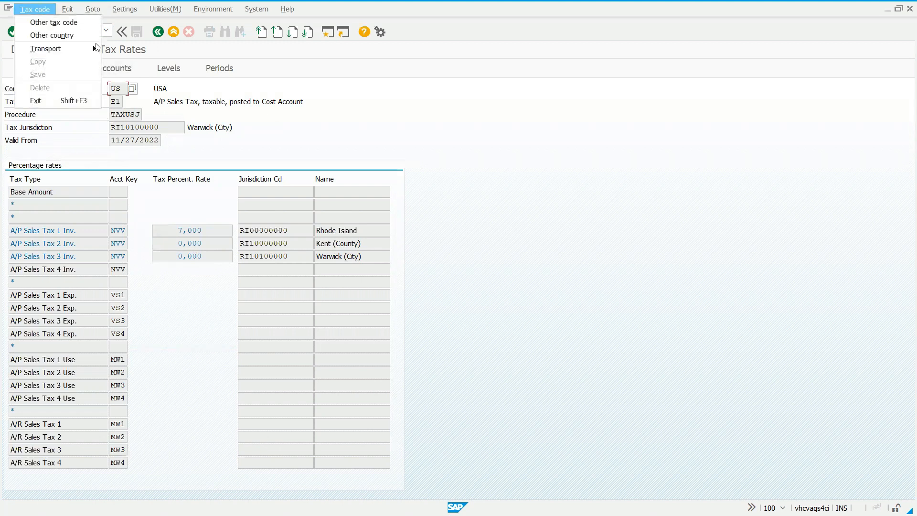
left_click(258, 123)
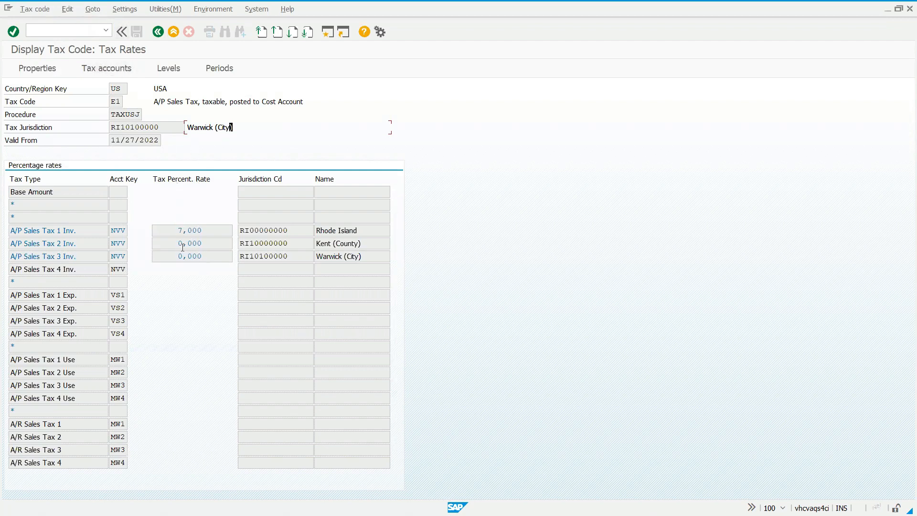
left_click(158, 32)
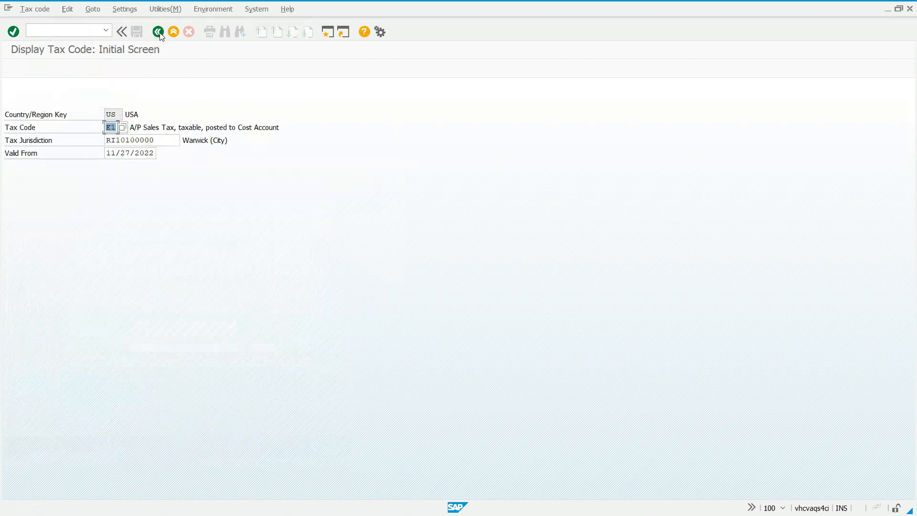
- Display tax code U1 for the same jurisdiction and examine the account keys, rates and jurisdictions of the A/P Sales Tax Use lines
type("u1")
key("Return")
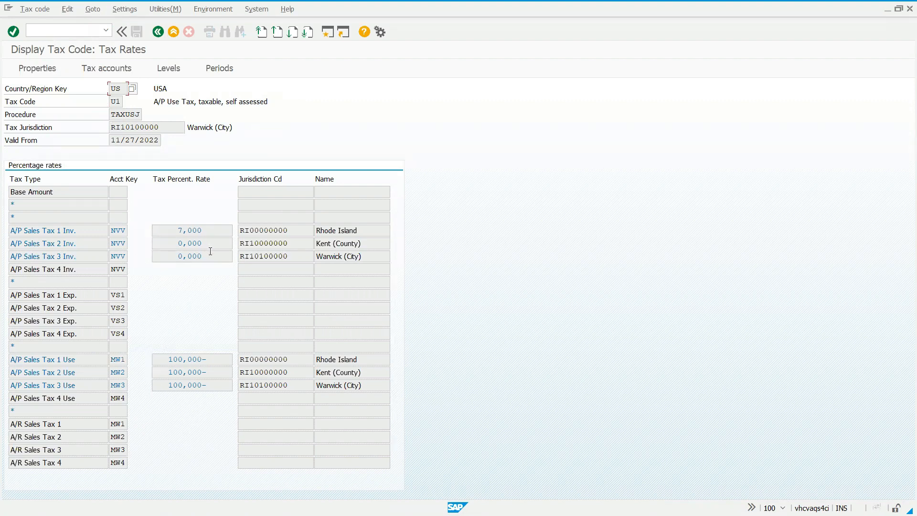
left_click_drag(112, 359, 123, 386)
left_click(125, 360)
left_click(124, 373)
left_click(123, 386)
left_click(208, 388)
left_click_drag(301, 388, 203, 359)
left_click(255, 386)
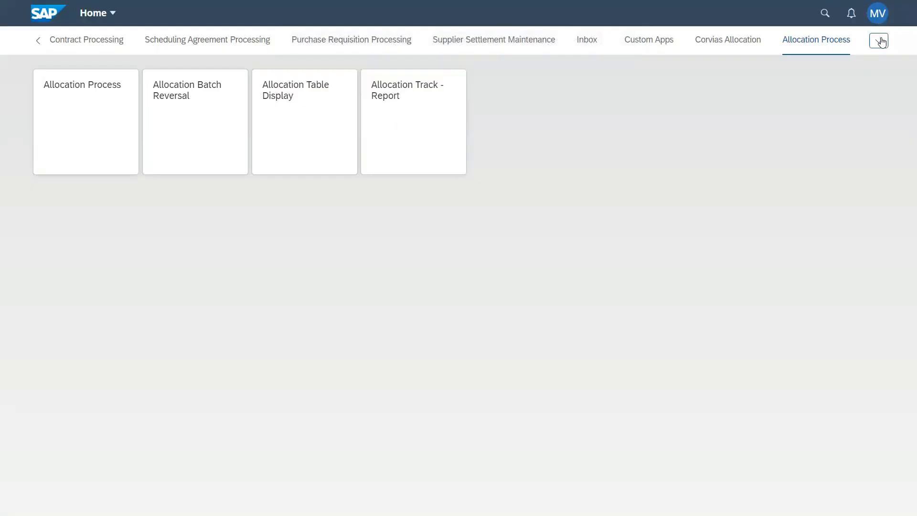
- Switch to the SAP Fiori launchpad and open Create Supplier Invoice from the Supplier Invoice Processing group
left_click(879, 41)
scroll(643, 243, "down", 3)
scroll(642, 250, "down", 3)
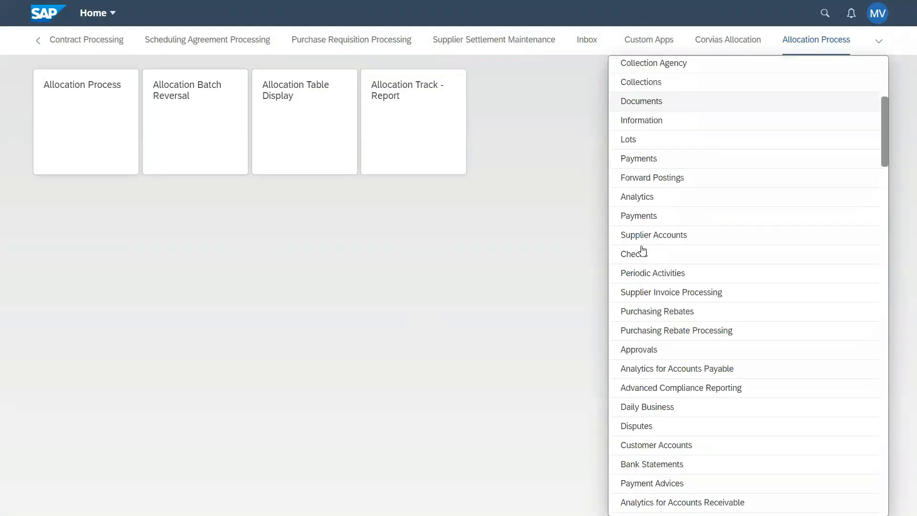
left_click(647, 285)
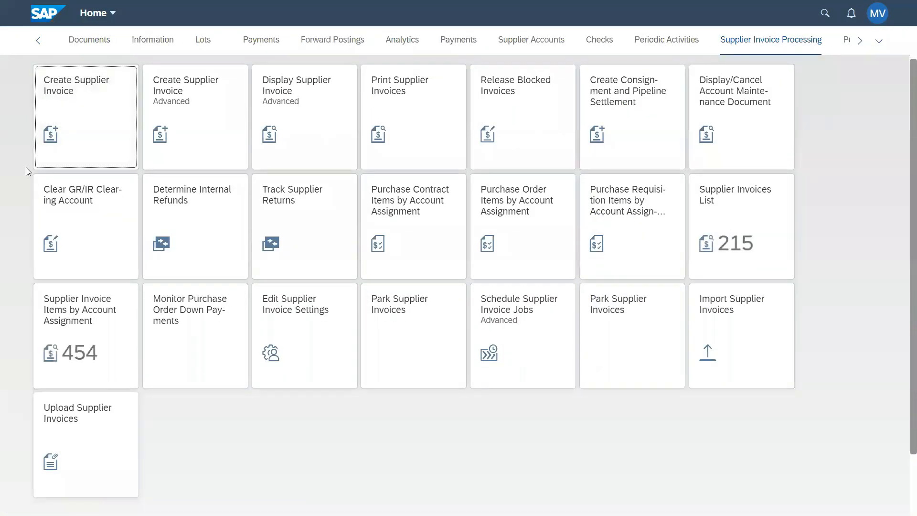
left_click(102, 138)
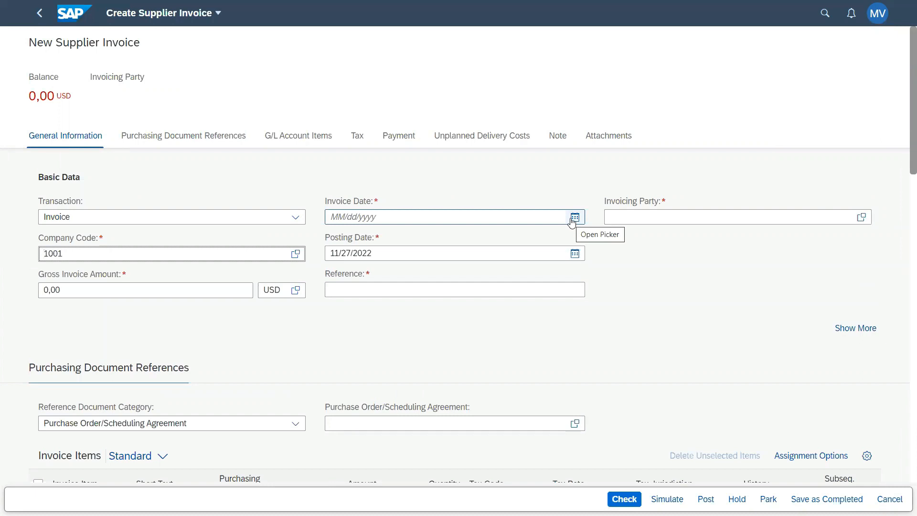
- Set the invoice date to 11/27/2022 and enter the supplier's number as the invoicing party
left_click(574, 218)
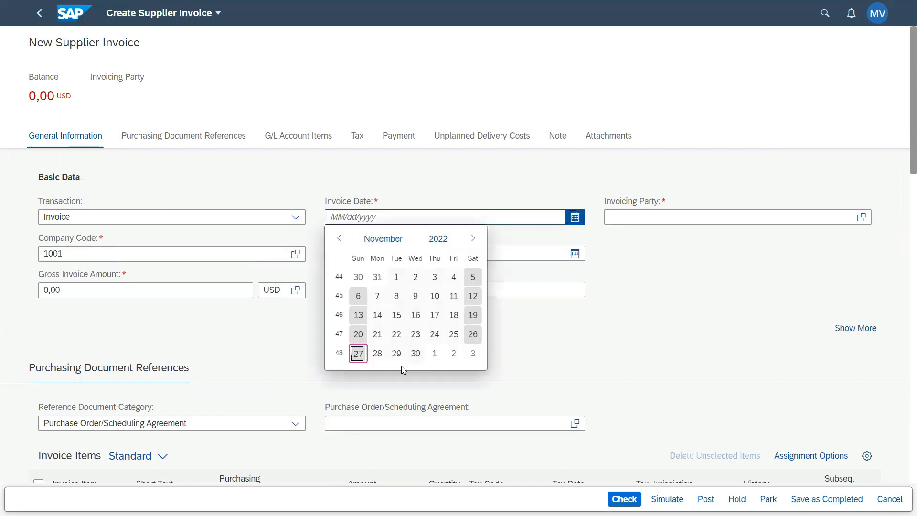
left_click(358, 354)
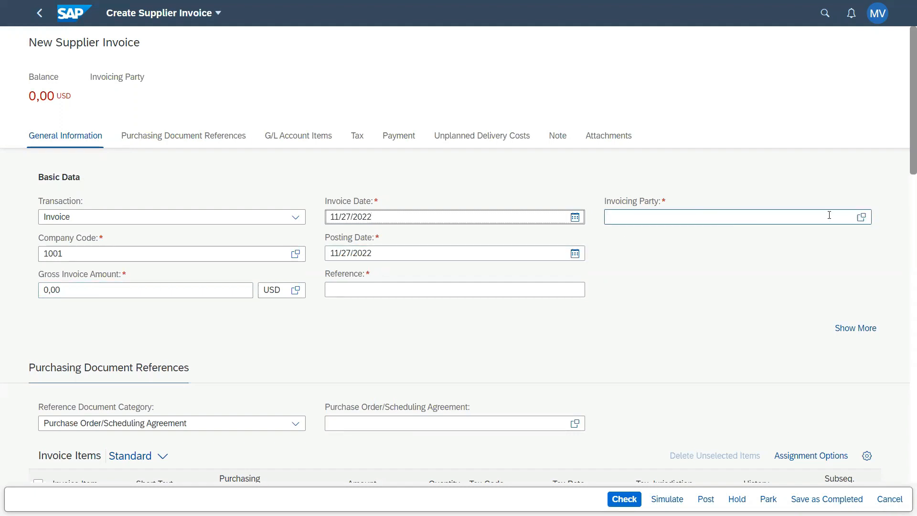
left_click(861, 217)
key("Escape")
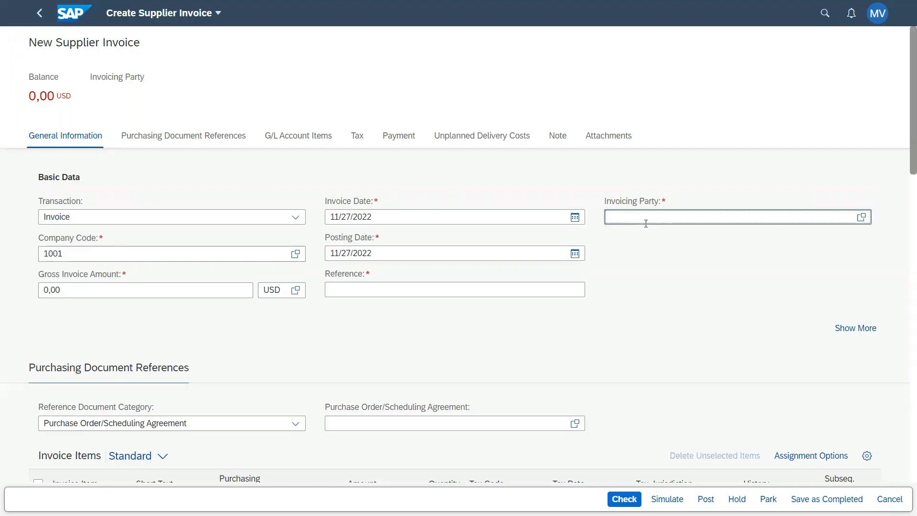
type("1000001")
key("Return")
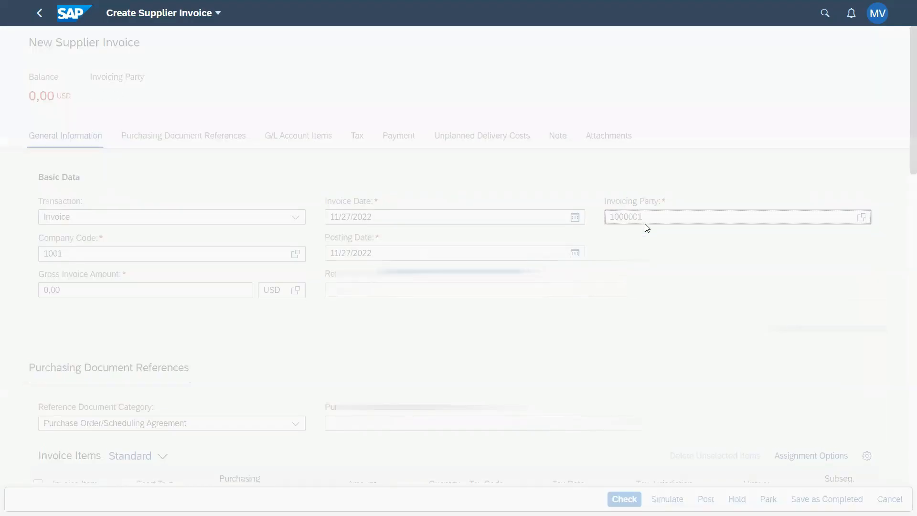
- Set the invoice reference to T0001 and the gross invoice amount to 1.605 USD
left_click(353, 293)
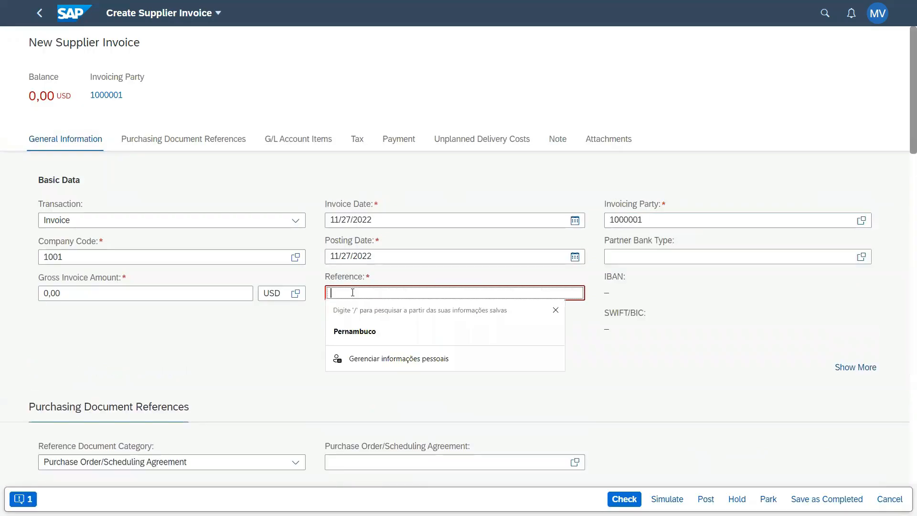
type("T0001")
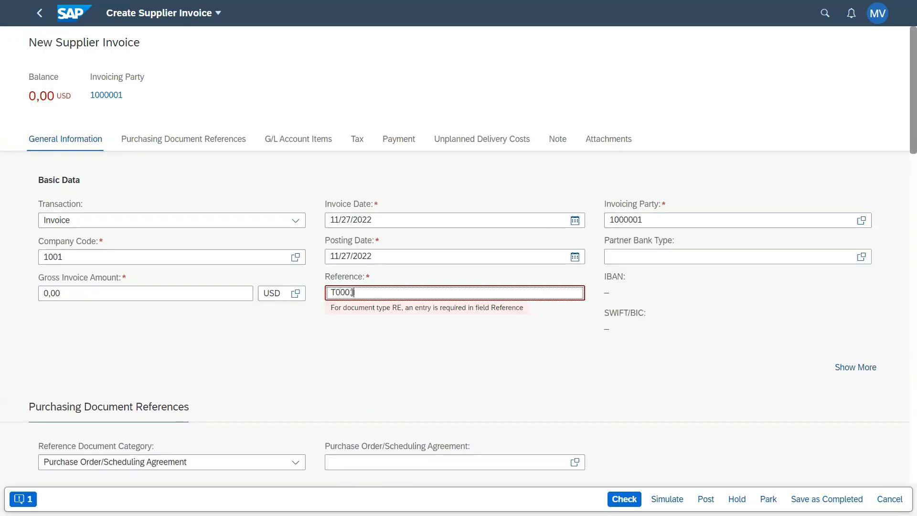
left_click_drag(84, 298, 20, 298)
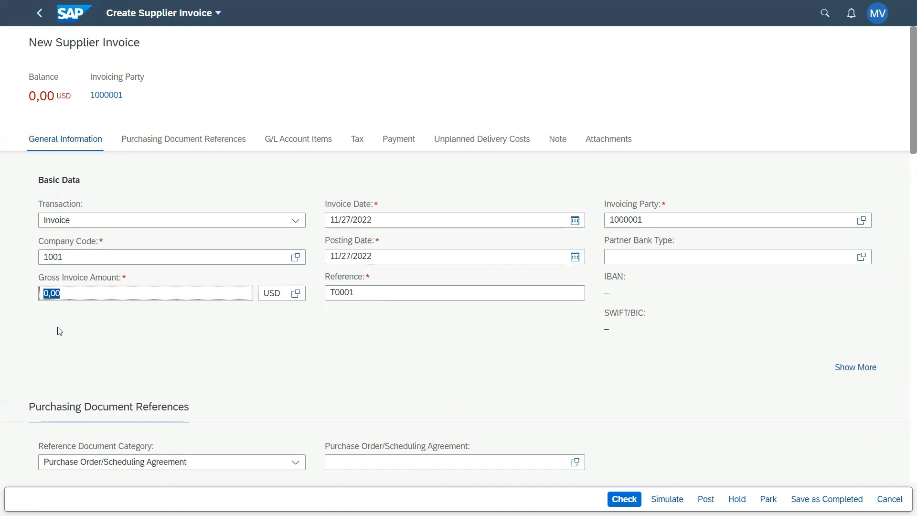
type("1.6")
type("05")
key("Return")
- Enter the purchase order number as the purchasing document reference to load its invoice item
scroll(452, 357, "down", 5)
left_click(386, 213)
type("45000")
type("00")
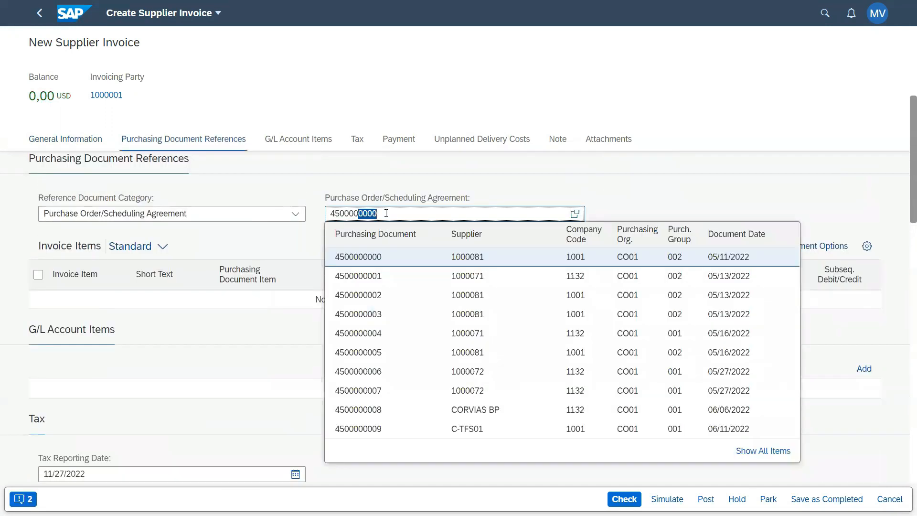
type("214")
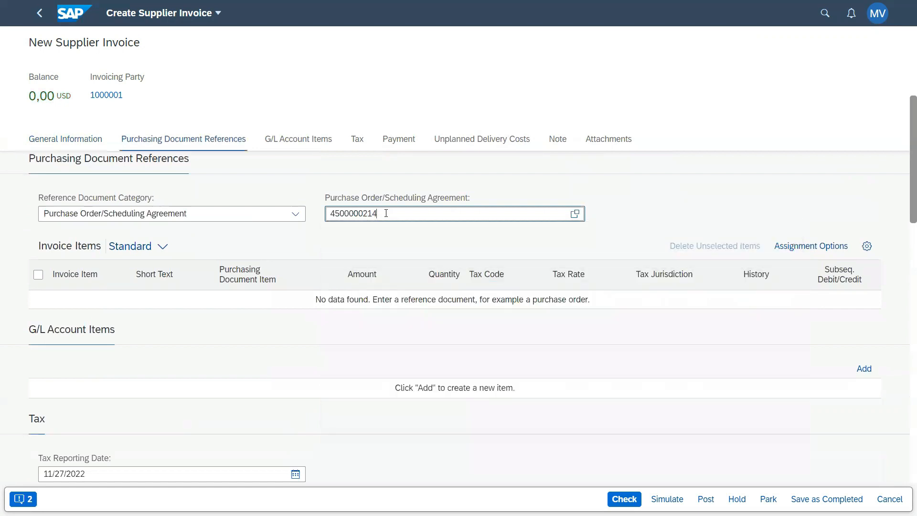
key("Return")
- Set invoice item 1 to an amount of 1500 USD and a quantity of 1, and check the invoice
left_click_drag(325, 302, 348, 314)
type("1500")
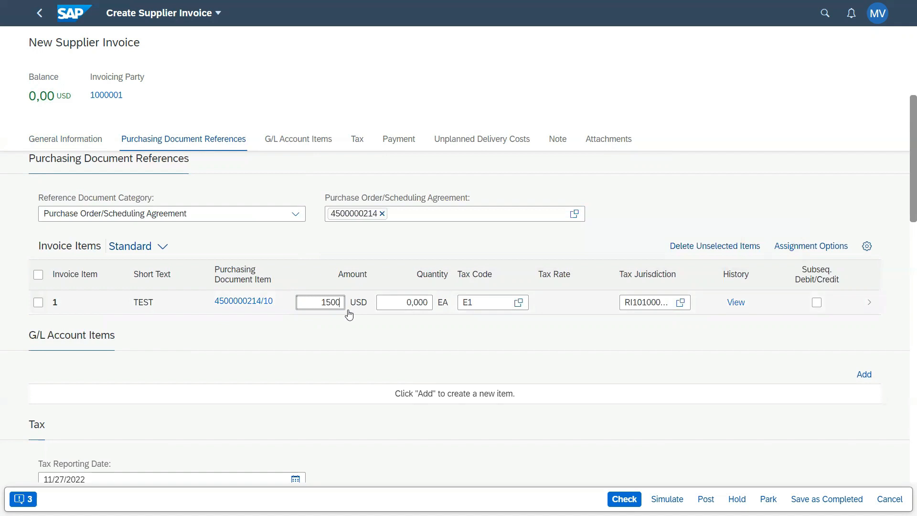
key("Tab")
type("1")
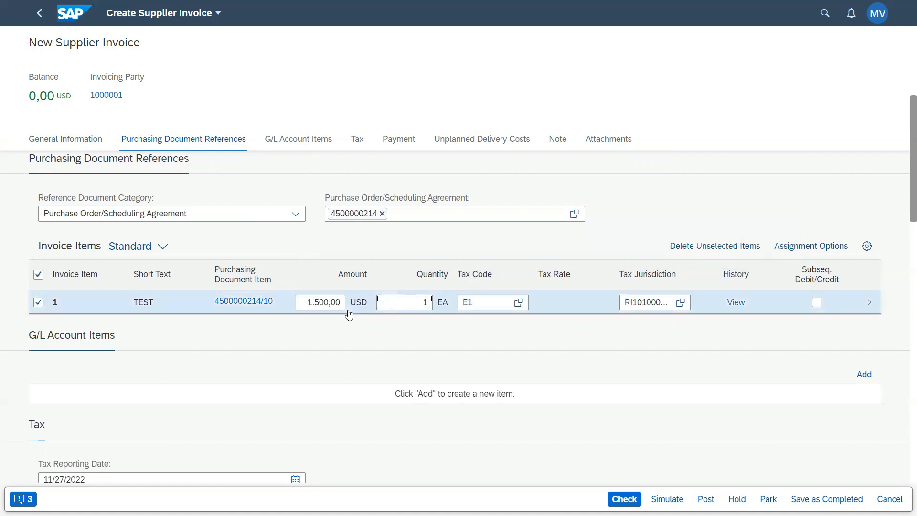
key("Return")
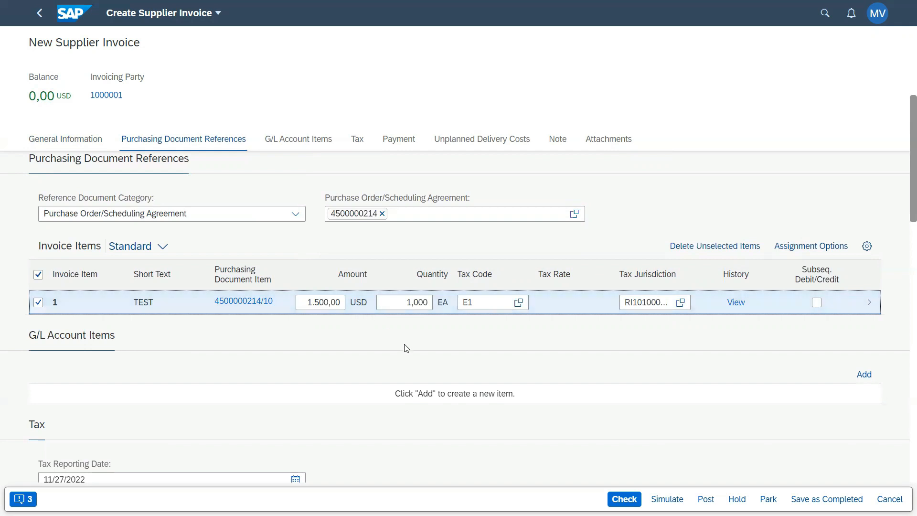
left_click(627, 499)
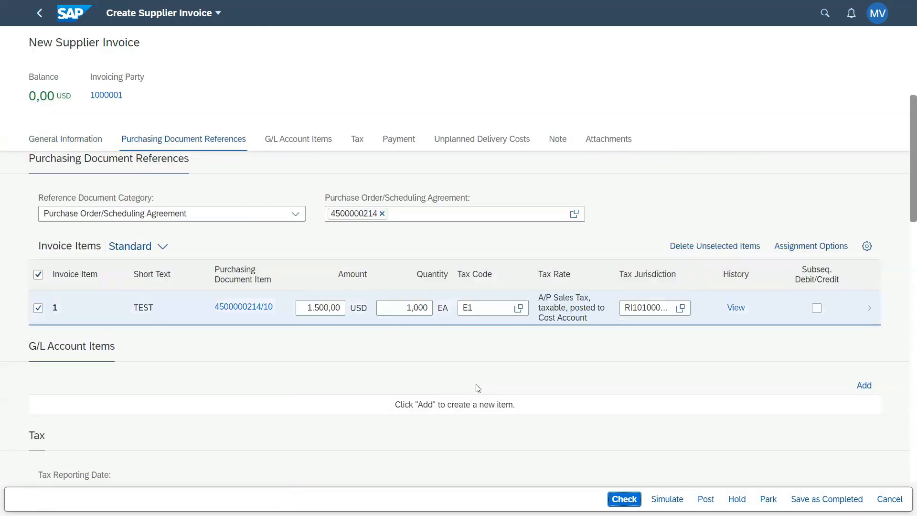
- Simulate the supplier invoice and post it from the simulation results
left_click(255, 310)
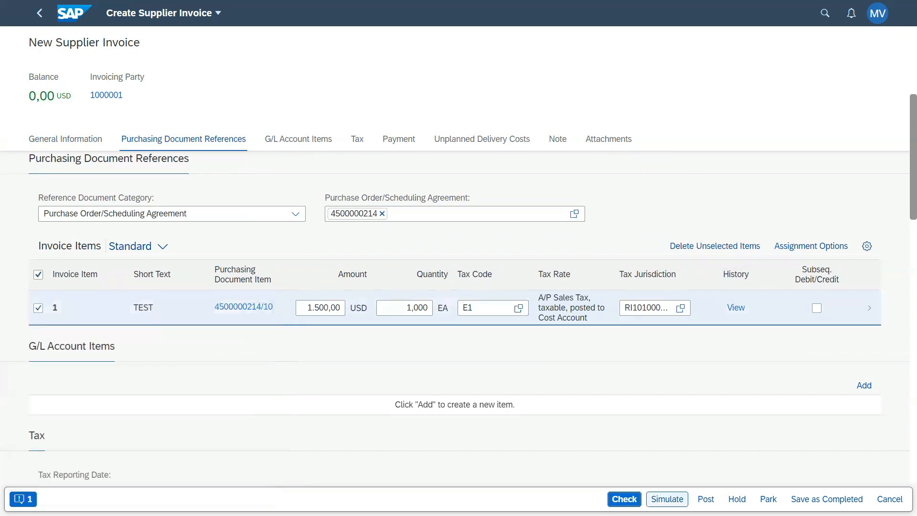
left_click(667, 500)
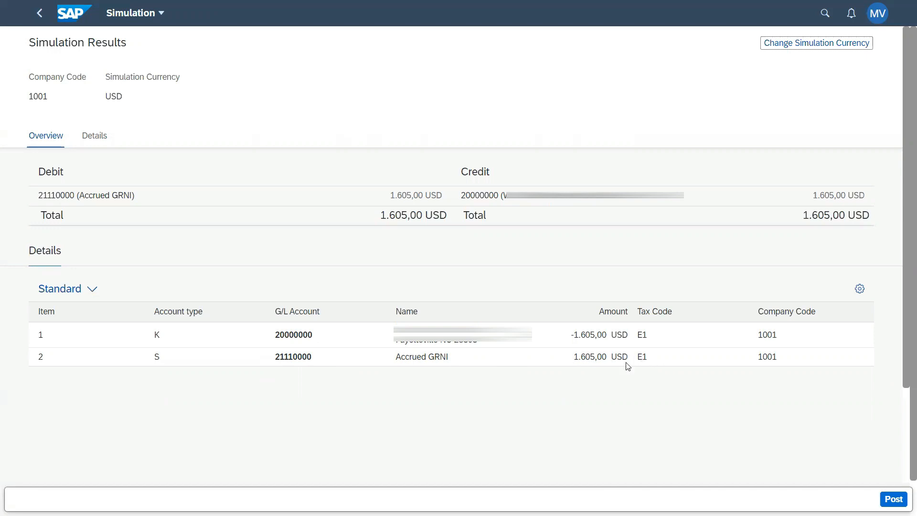
left_click(893, 498)
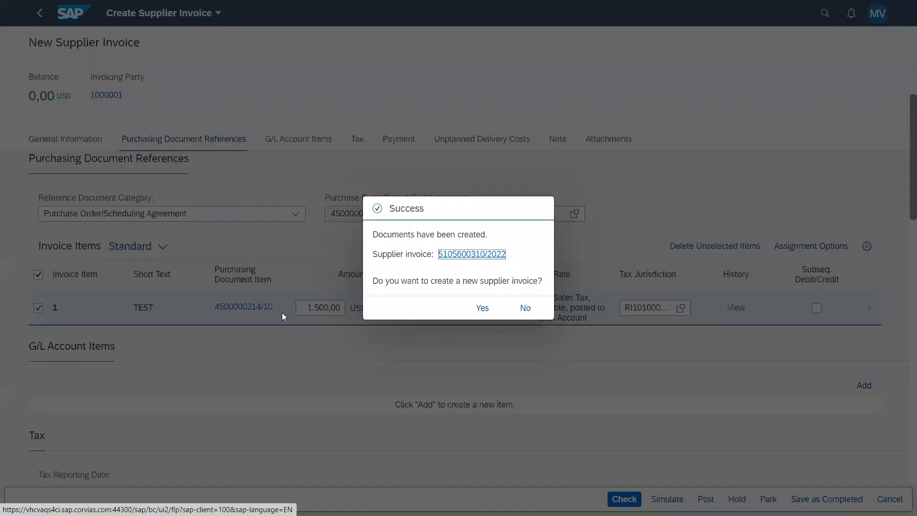
- Open the posted supplier invoice and bring up the journal entry's details from its accounts payable process flow
left_click(477, 260)
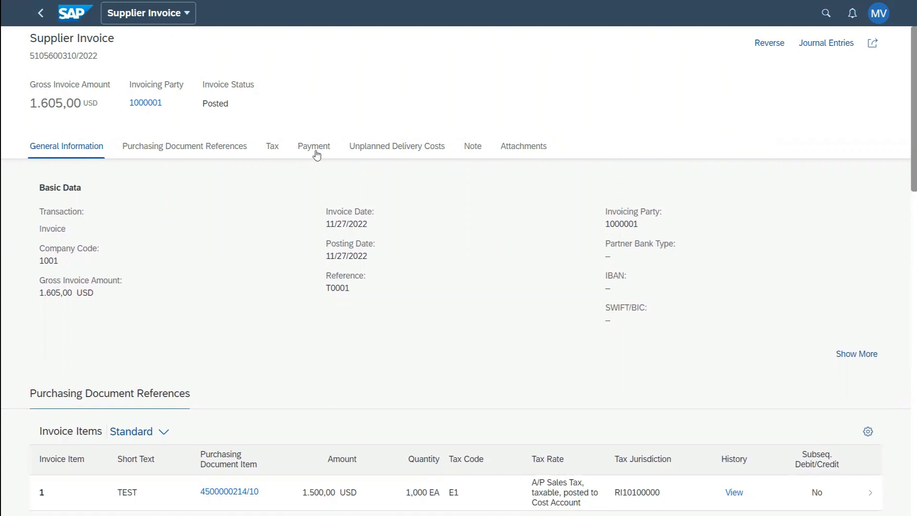
left_click(837, 44)
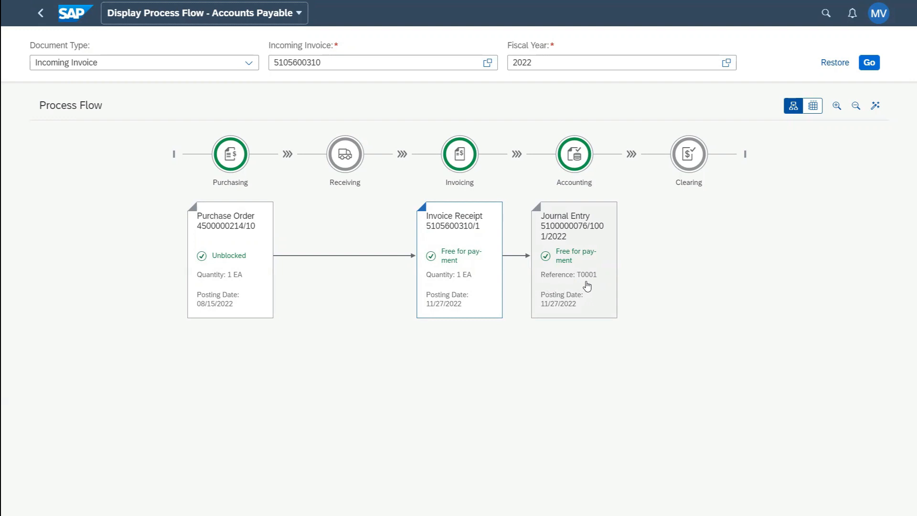
left_click(584, 262)
left_click(577, 262)
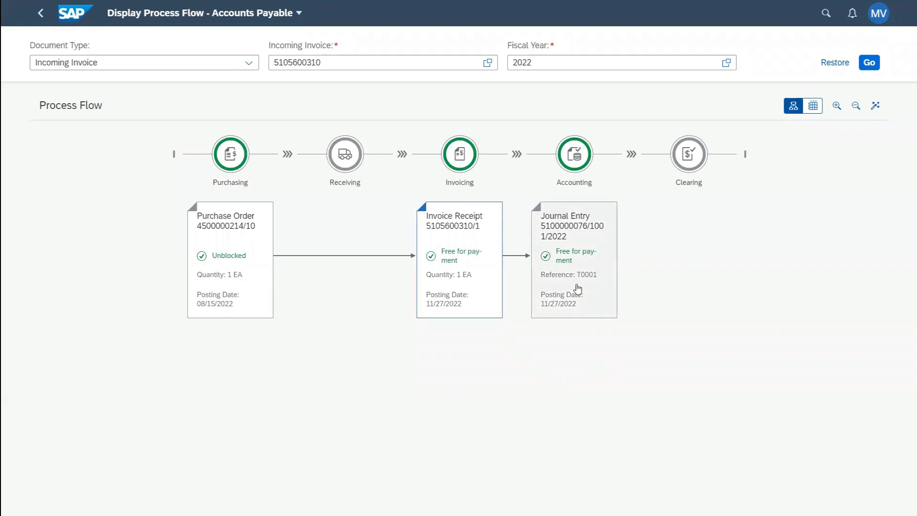
left_click(576, 263)
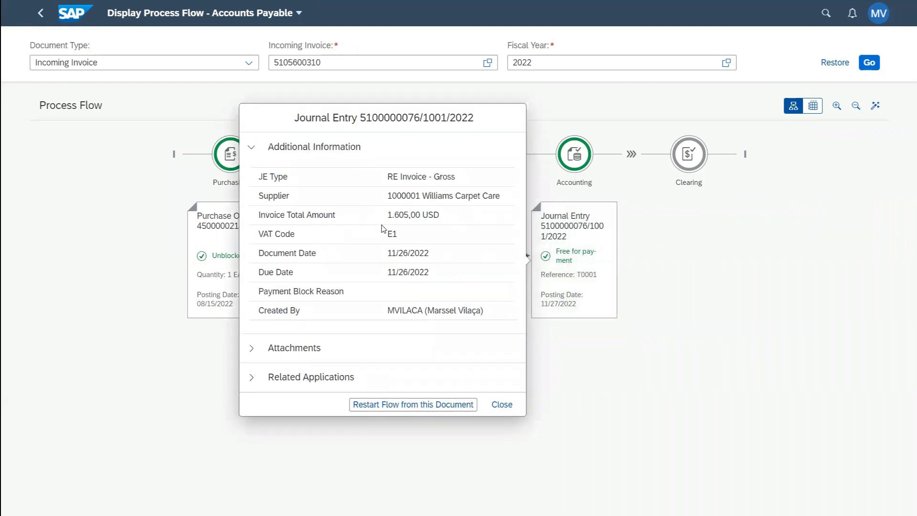
- Expand the journal entry's related applications and open it in Display Journal Entries
left_click(246, 351)
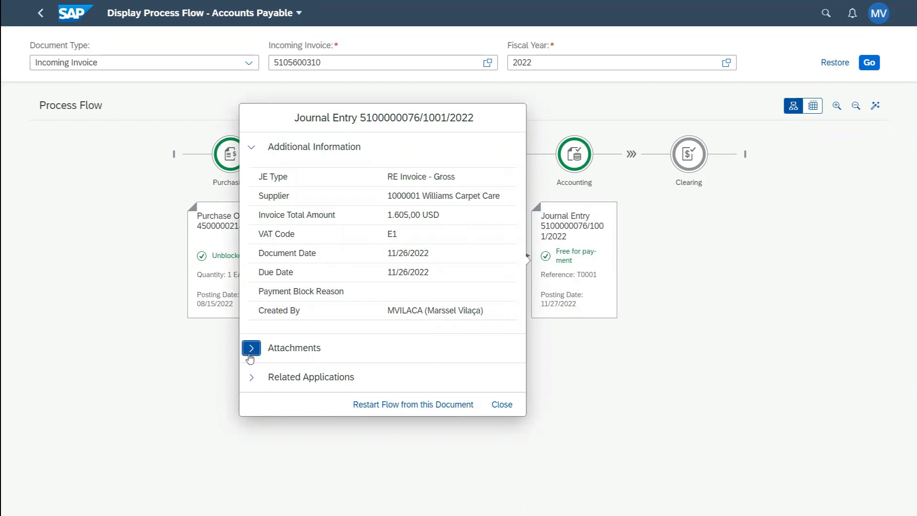
left_click(251, 358)
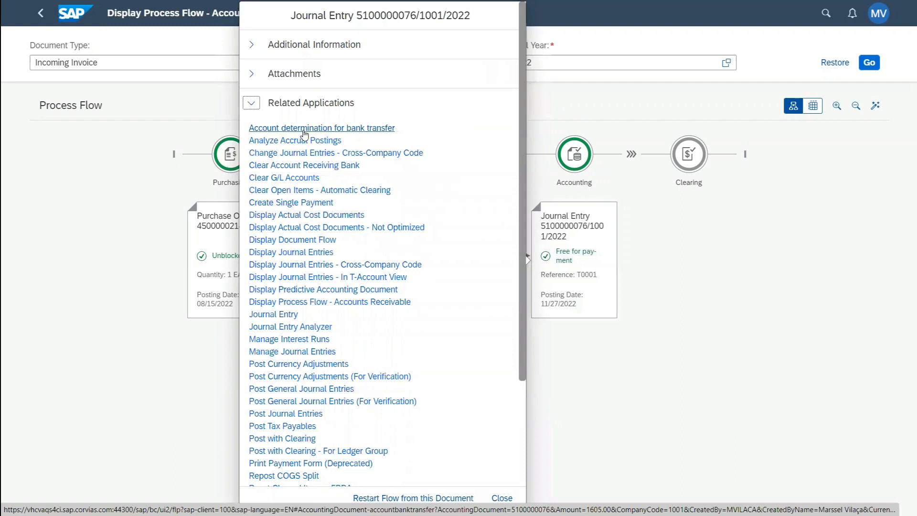
left_click(309, 254)
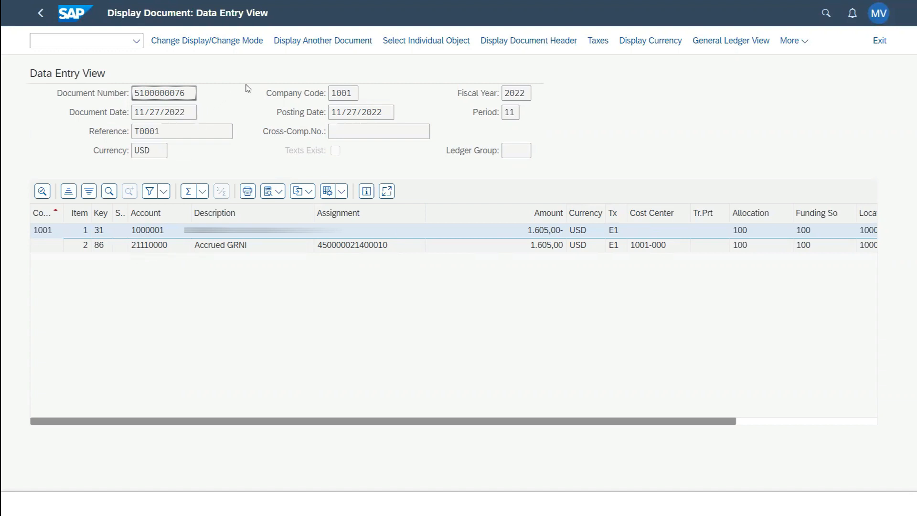
- Display the document's tax data and examine the jurisdiction codes and tax rates at the state, county and city levels
left_click(598, 41)
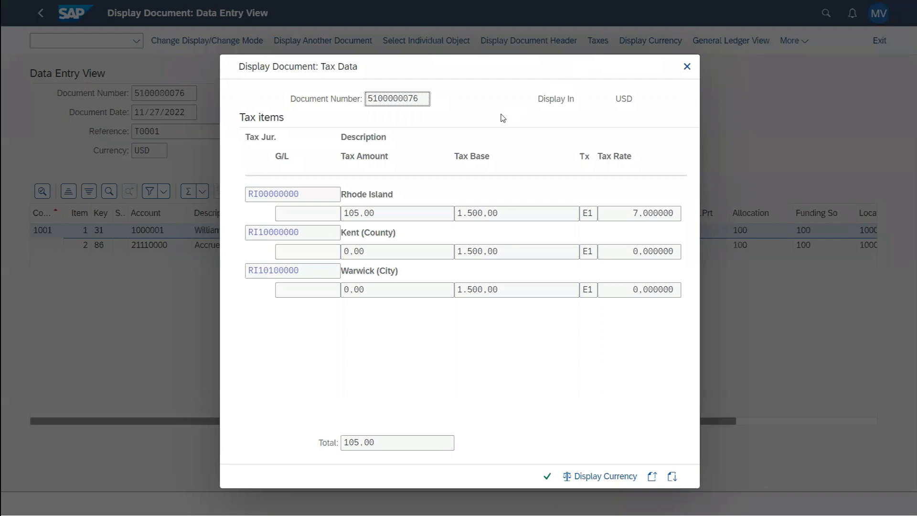
left_click(306, 197)
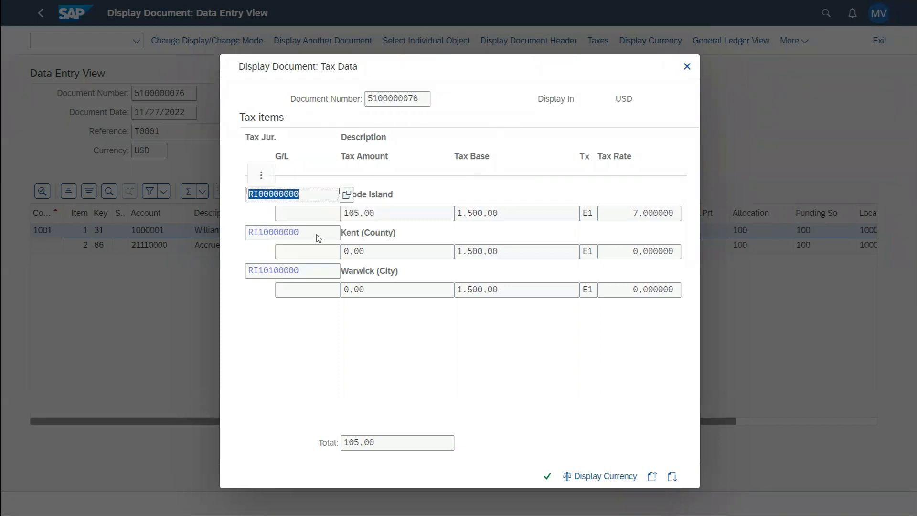
left_click(258, 233)
left_click(306, 273)
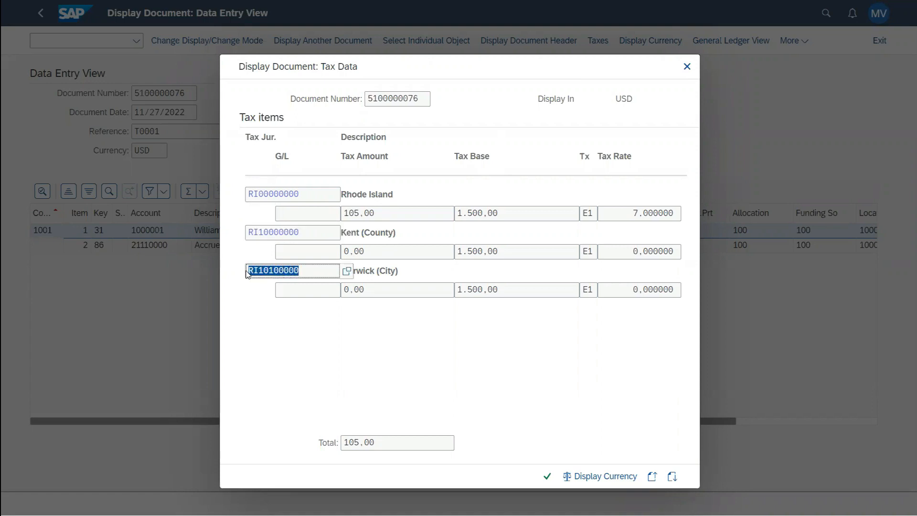
left_click(385, 273)
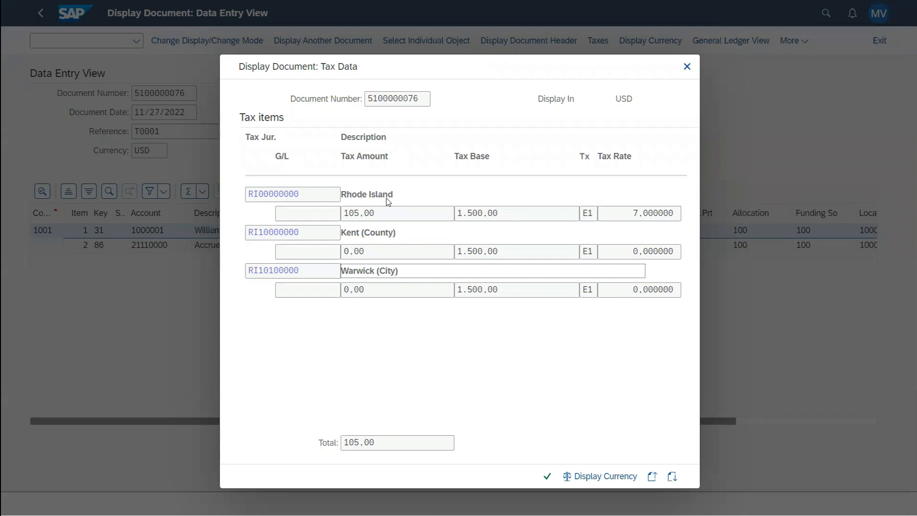
left_click_drag(623, 213, 679, 218)
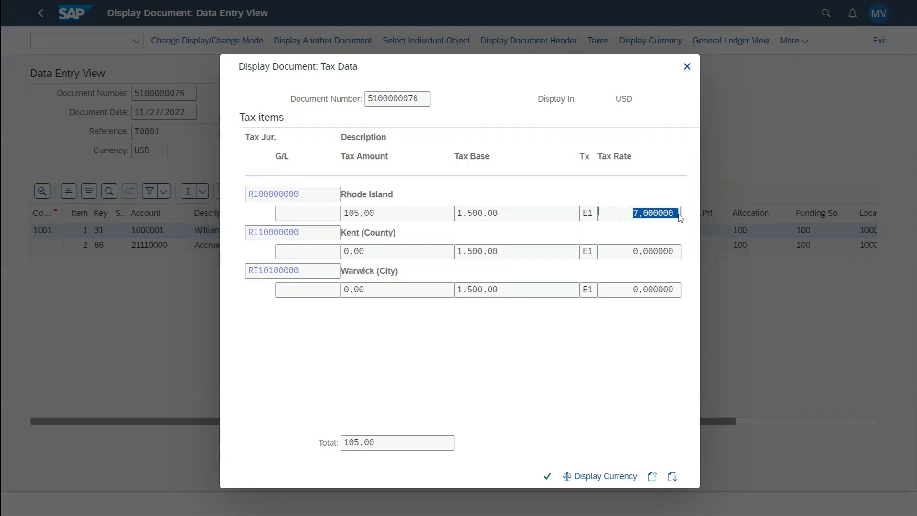
left_click_drag(635, 252, 678, 253)
left_click_drag(626, 292, 673, 289)
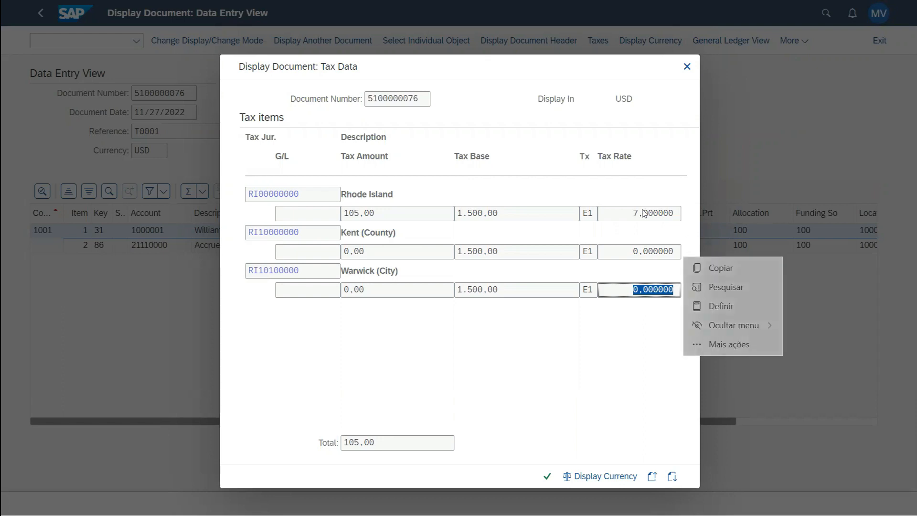
left_click(476, 357)
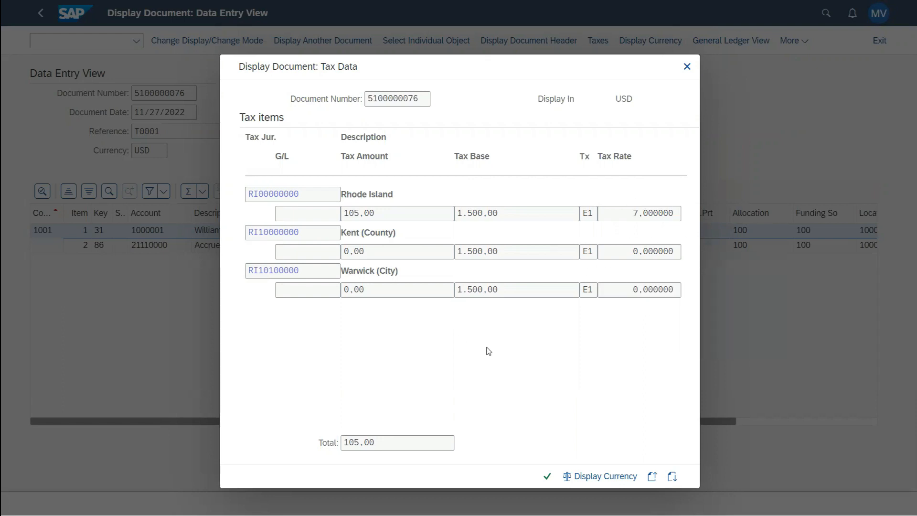